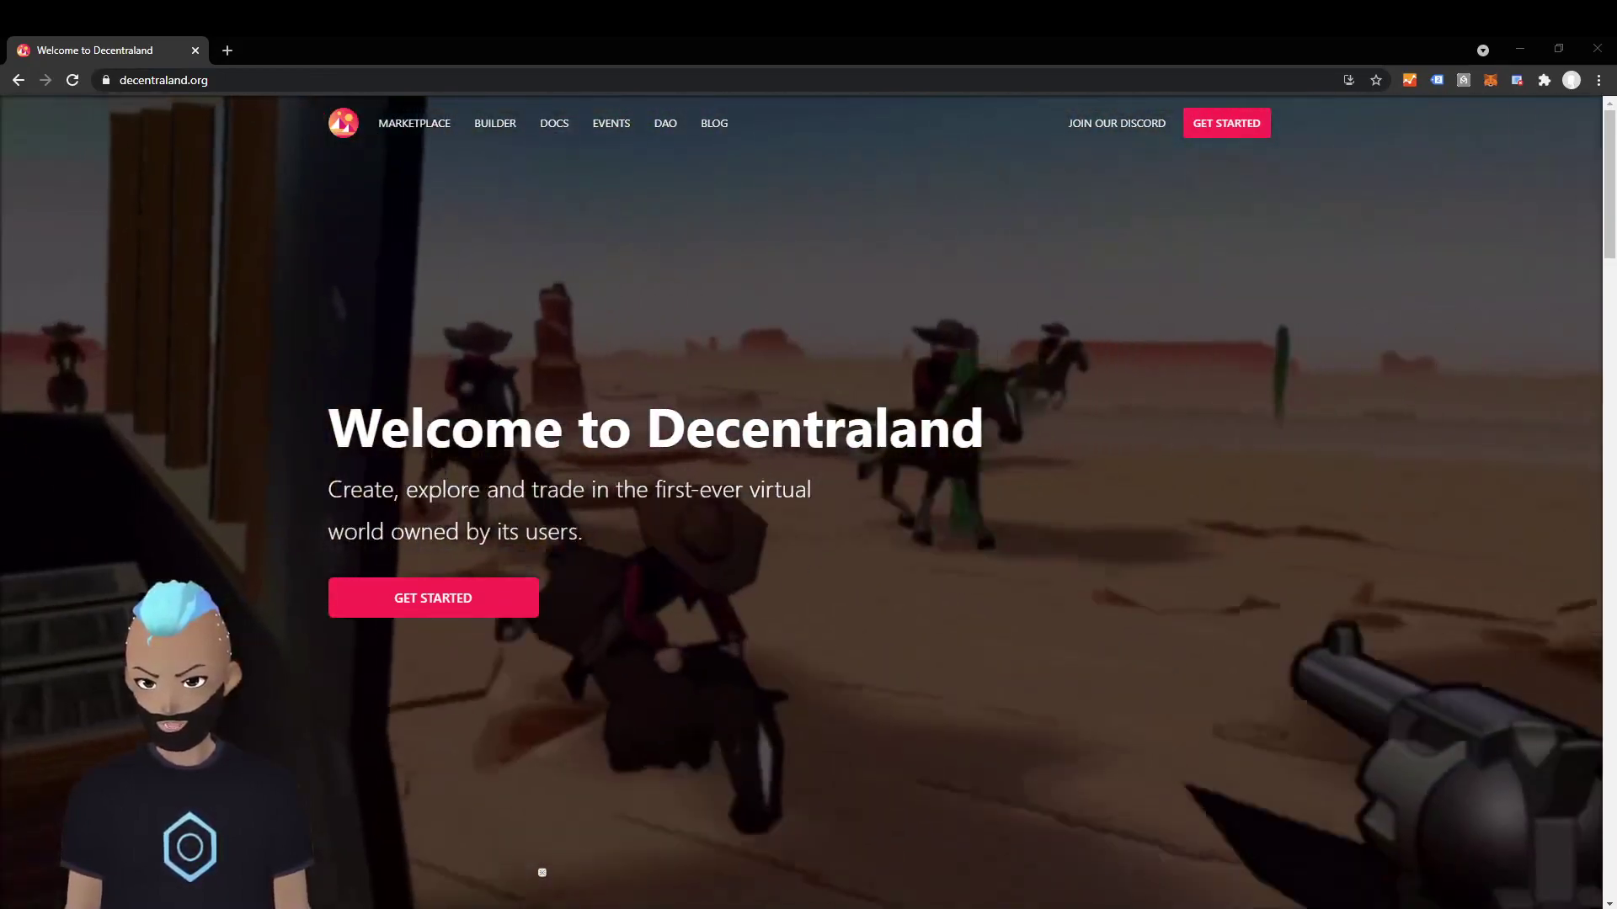
# - Open the Builder and create a scene named New scene with 1 row and 1 column
pyautogui.click(495, 124)
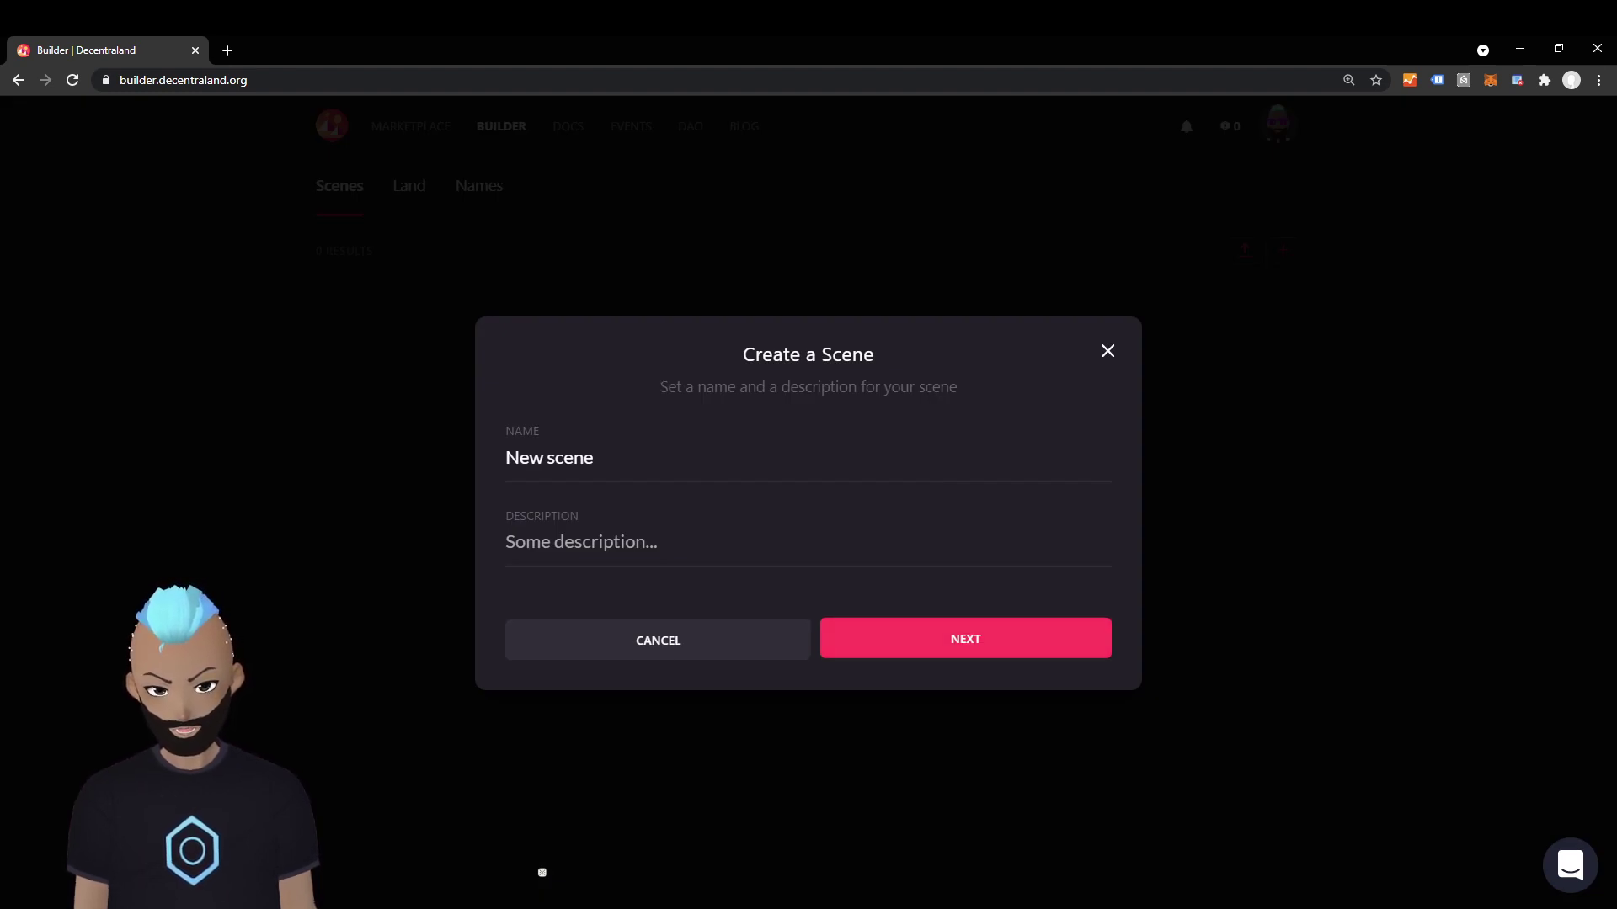
pyautogui.click(965, 639)
pyautogui.doubleClick(721, 600)
pyautogui.write('1')
pyautogui.press('Tab')
pyautogui.write('1')
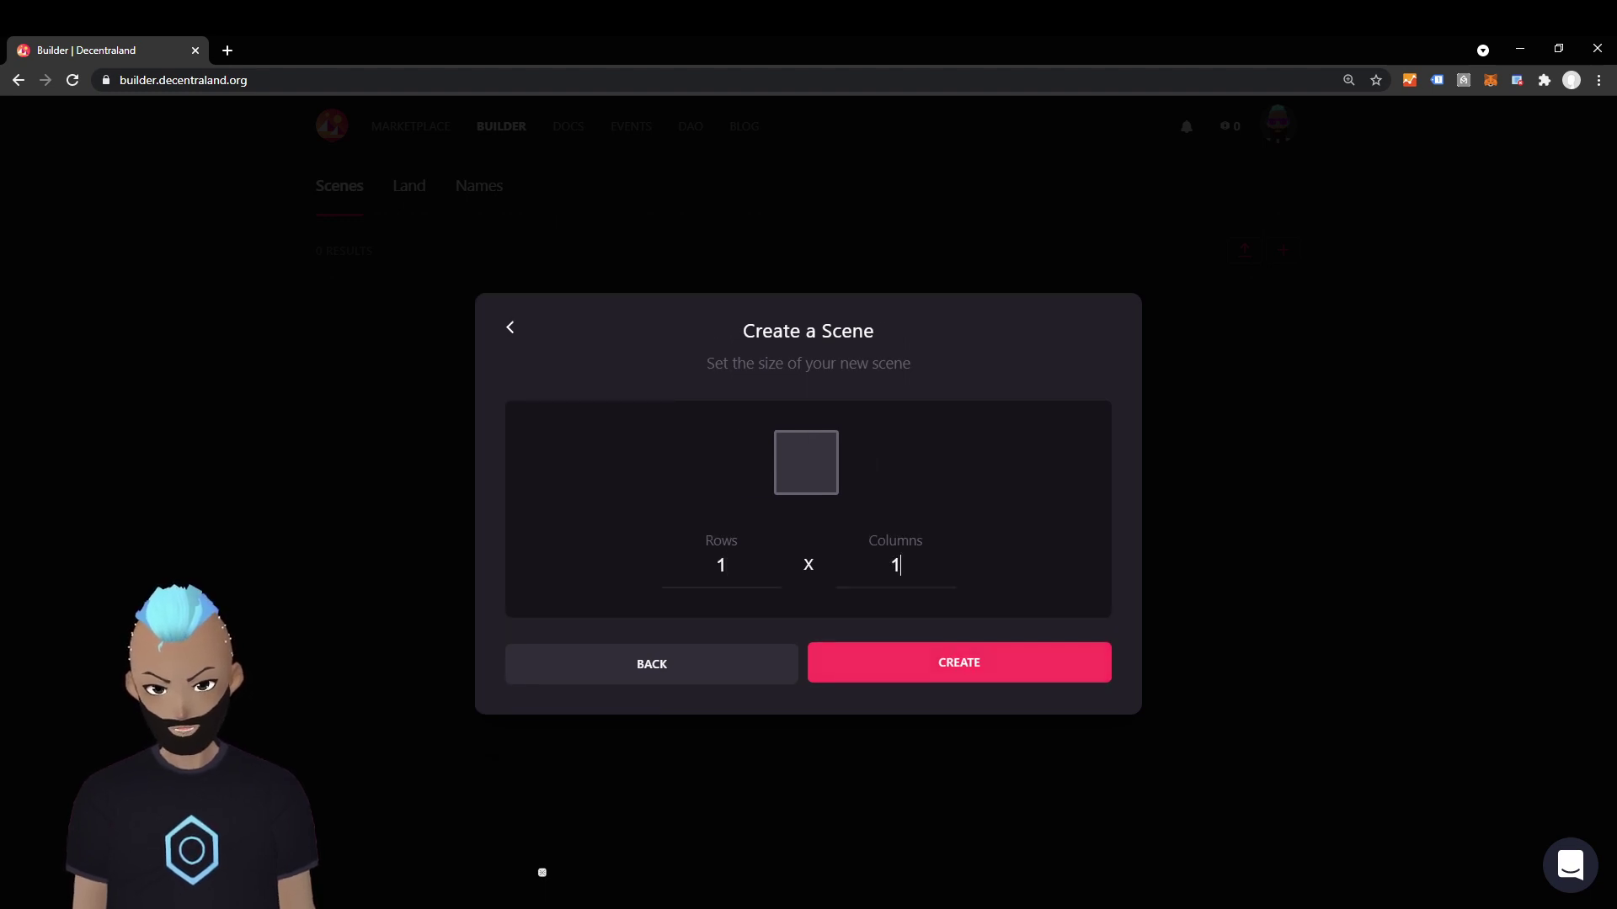
pyautogui.click(959, 663)
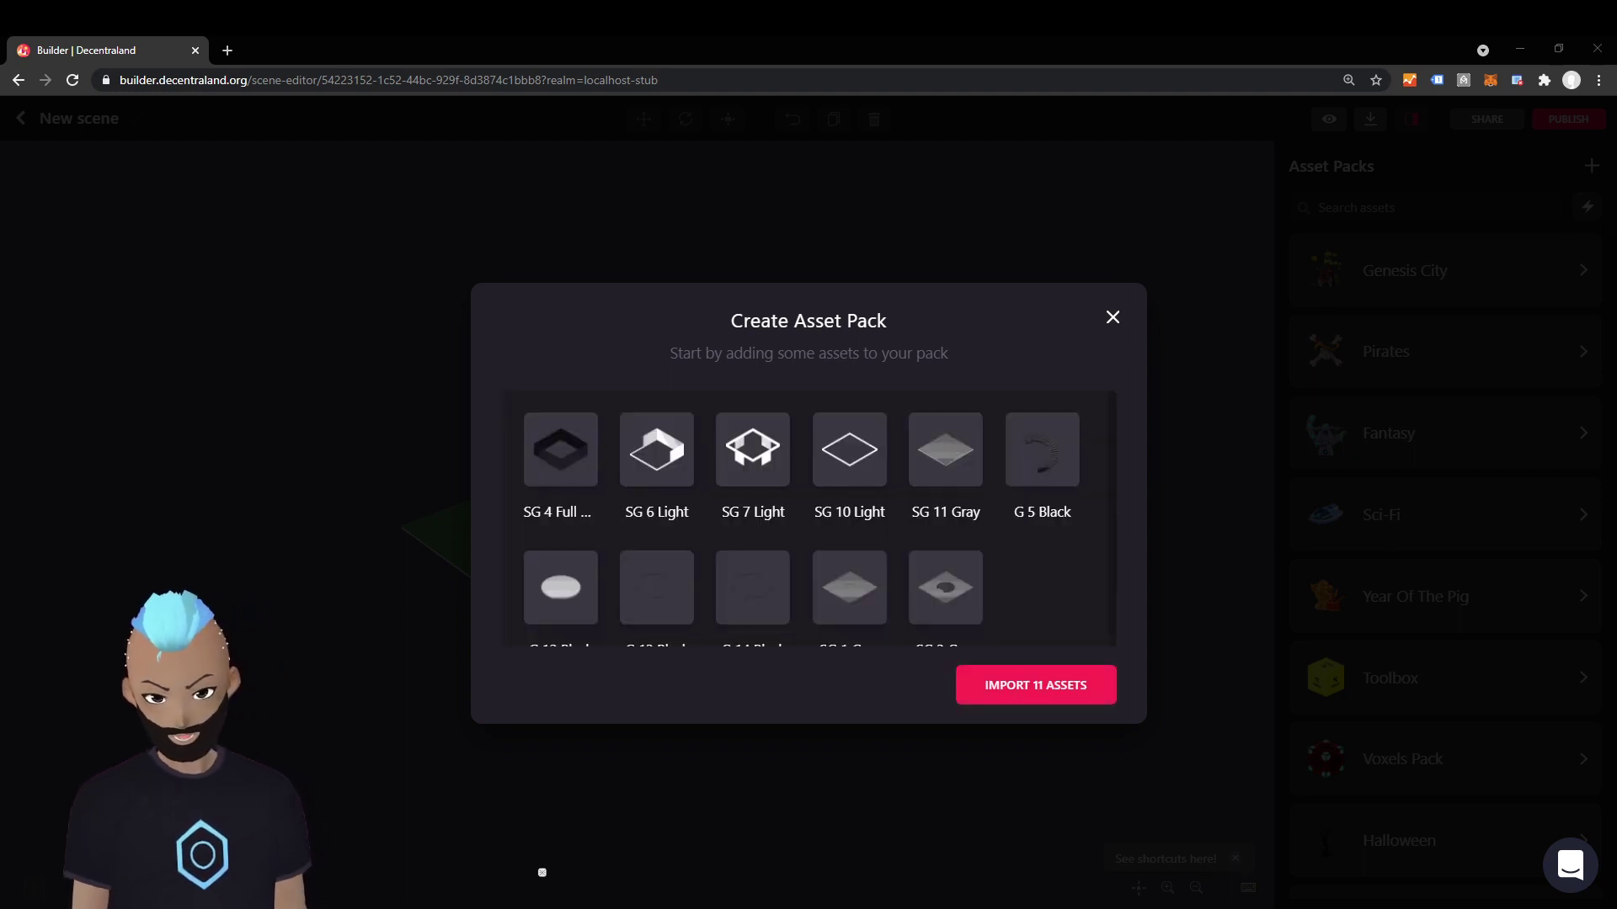
# - Import the 11 assets into the new asset pack and skip their review
pyautogui.scroll(-1, 946, 471)
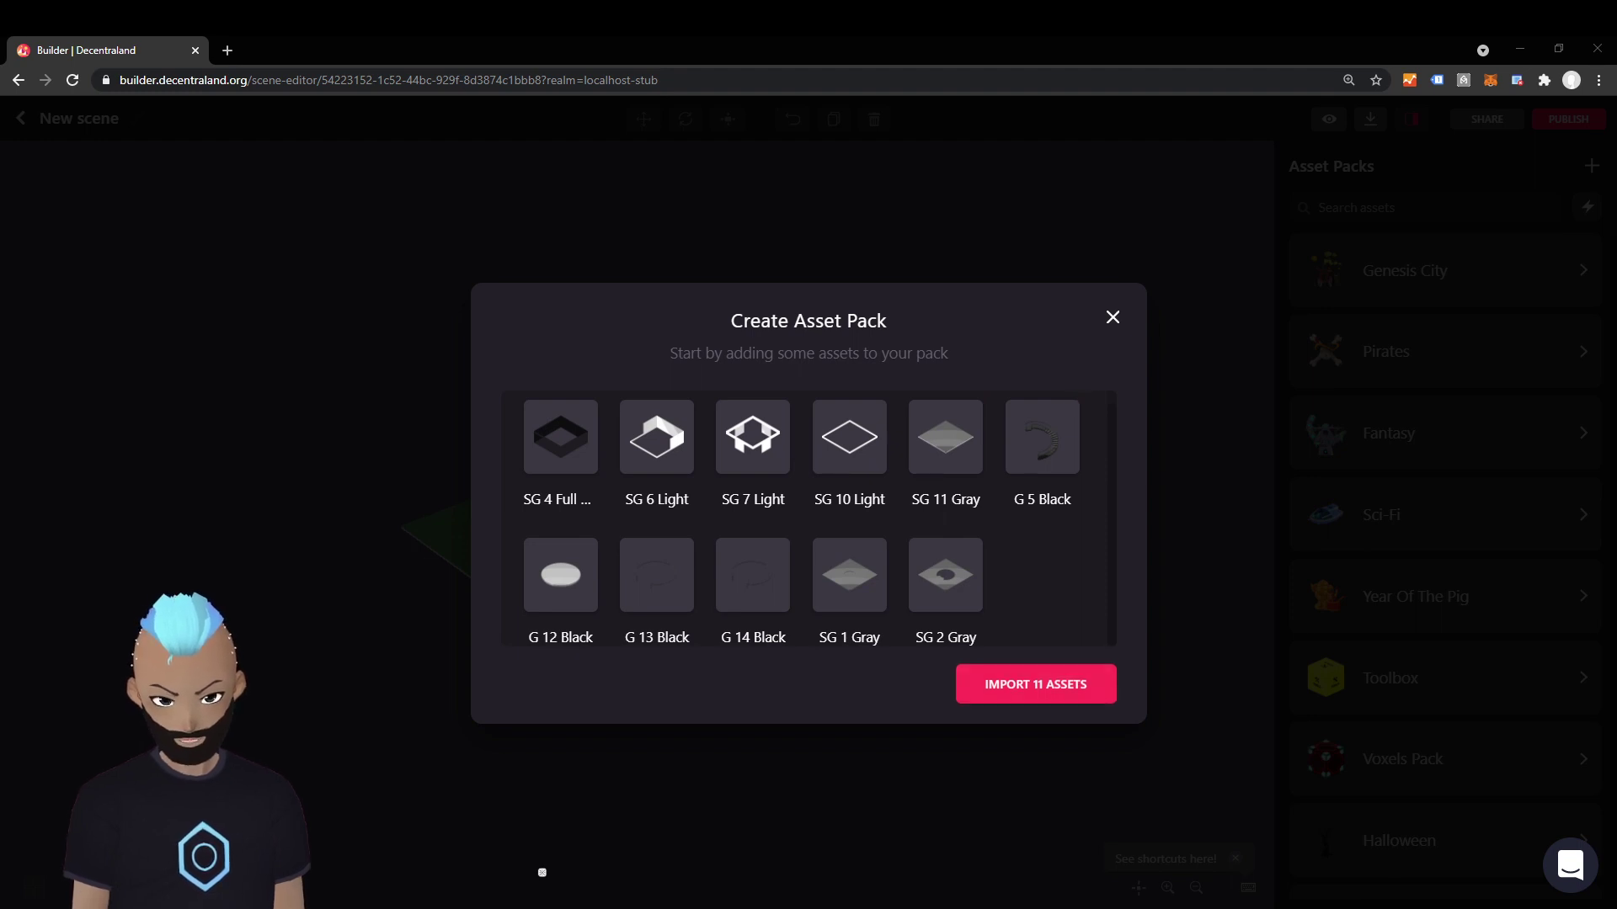
pyautogui.click(1036, 683)
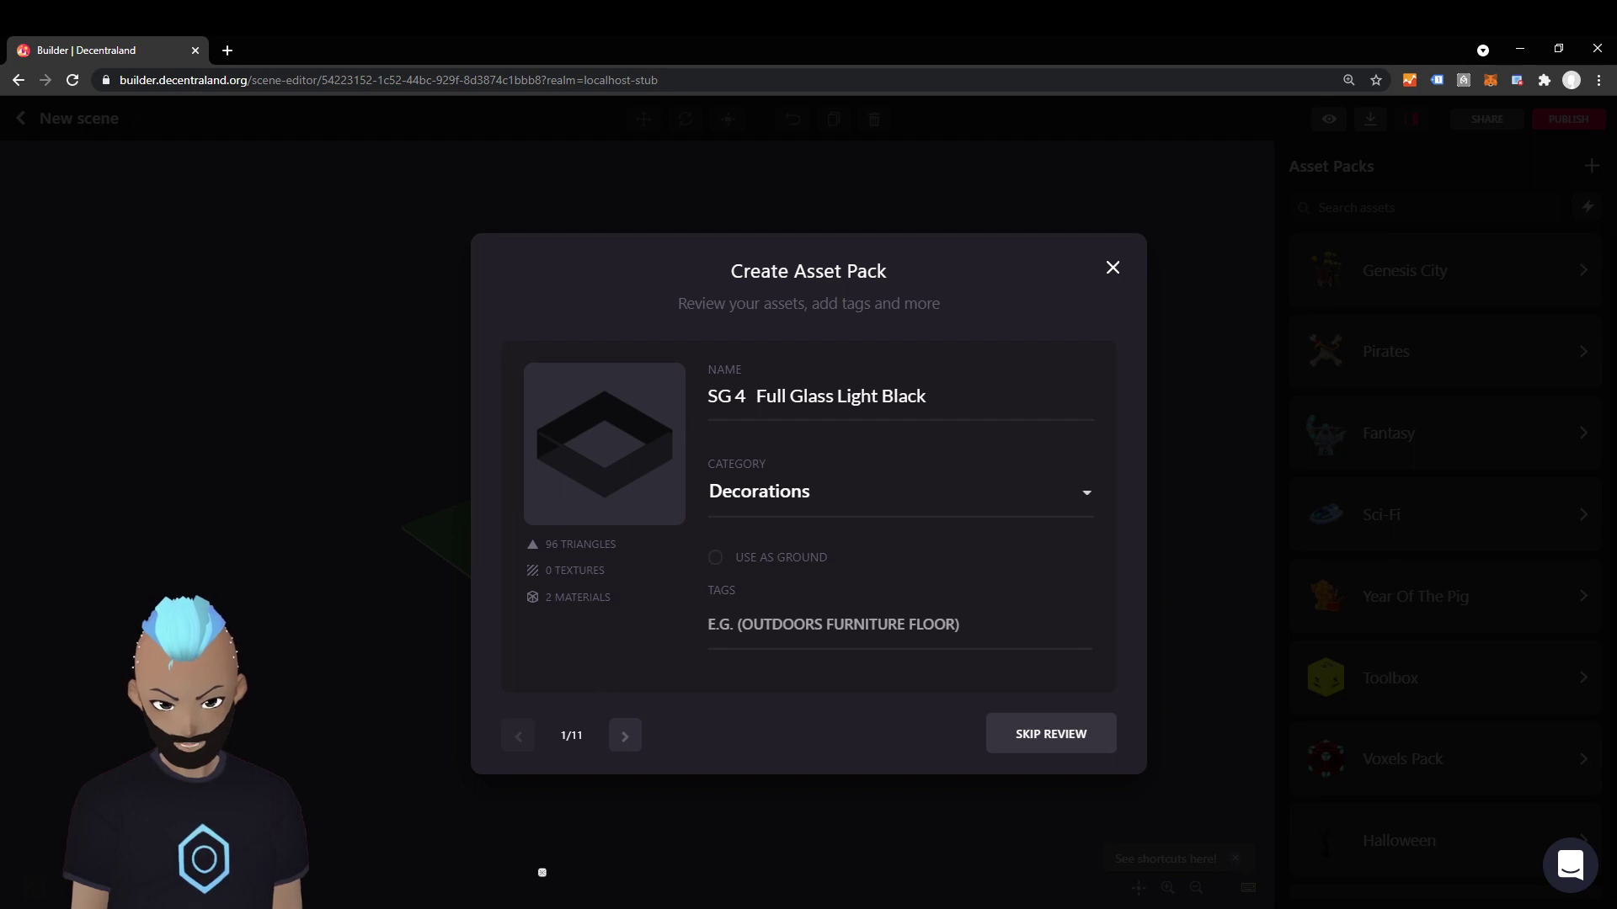
pyautogui.click(1051, 734)
# - Name the asset pack SG Building, create it and return to the scene
pyautogui.click(721, 342)
pyautogui.hotkey('ctrl', 'a')
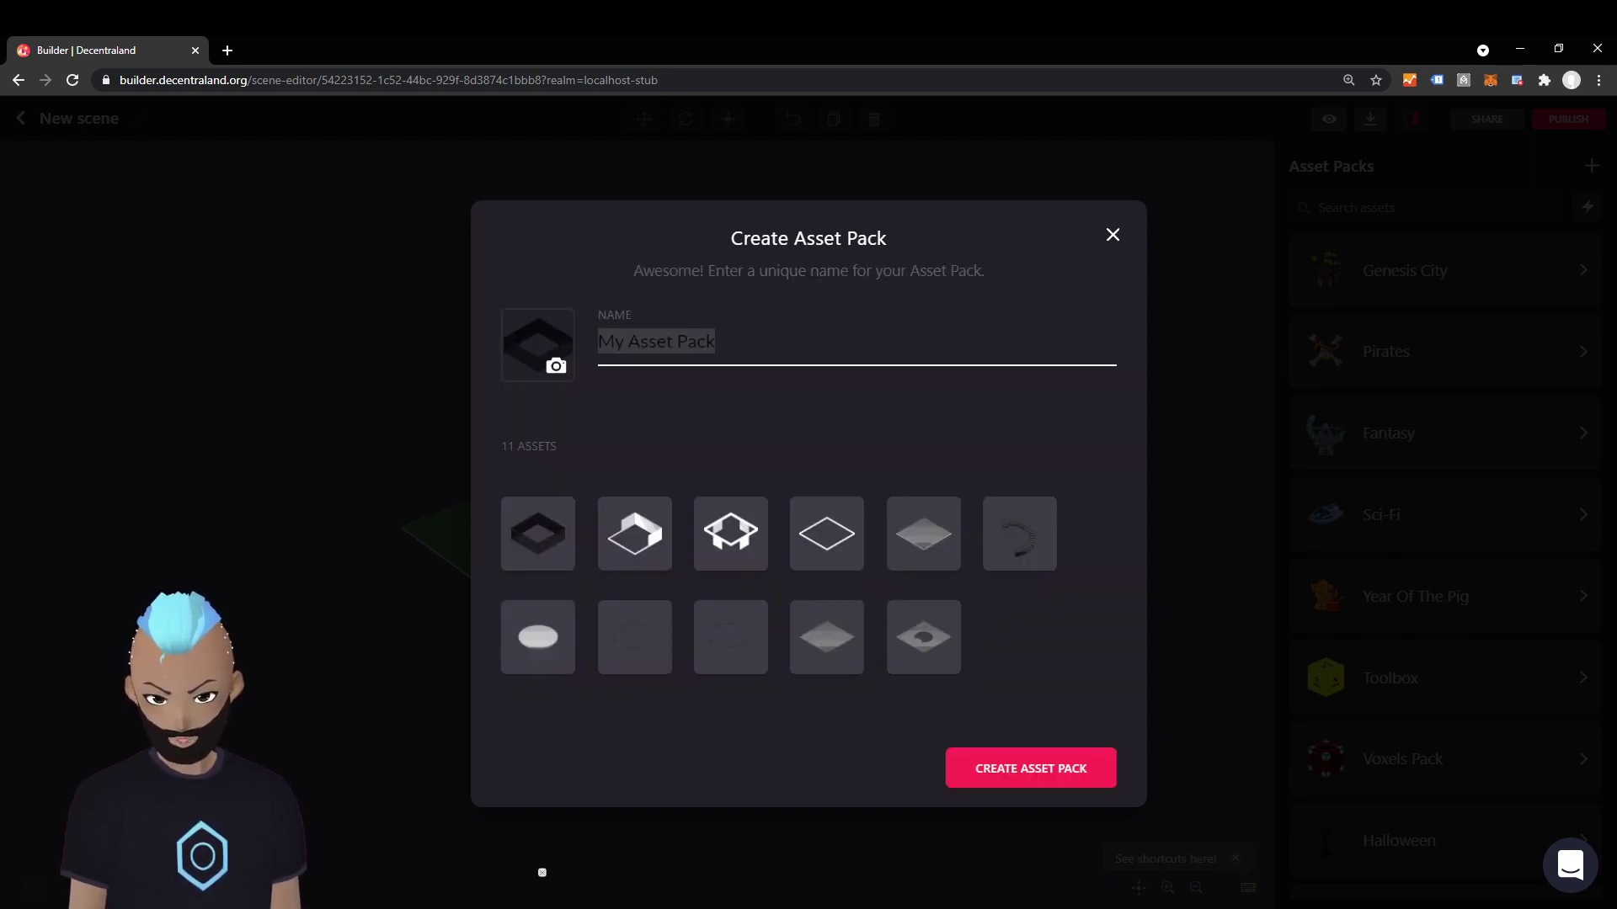
pyautogui.write('SG')
pyautogui.press('BackSpace')
pyautogui.write('G')
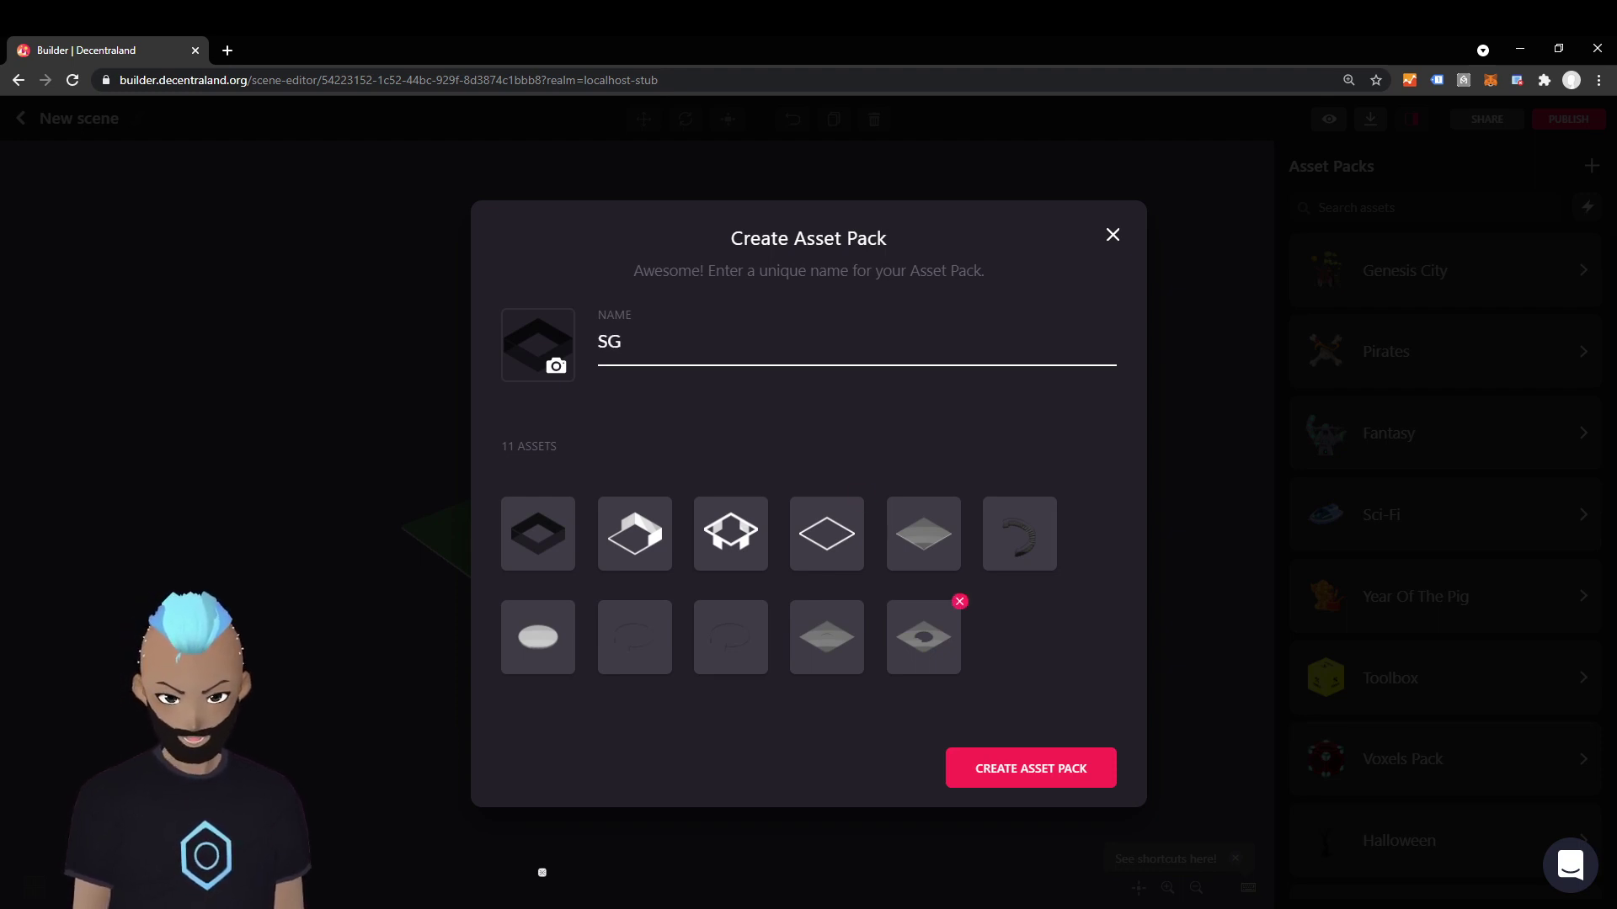
pyautogui.click(1031, 768)
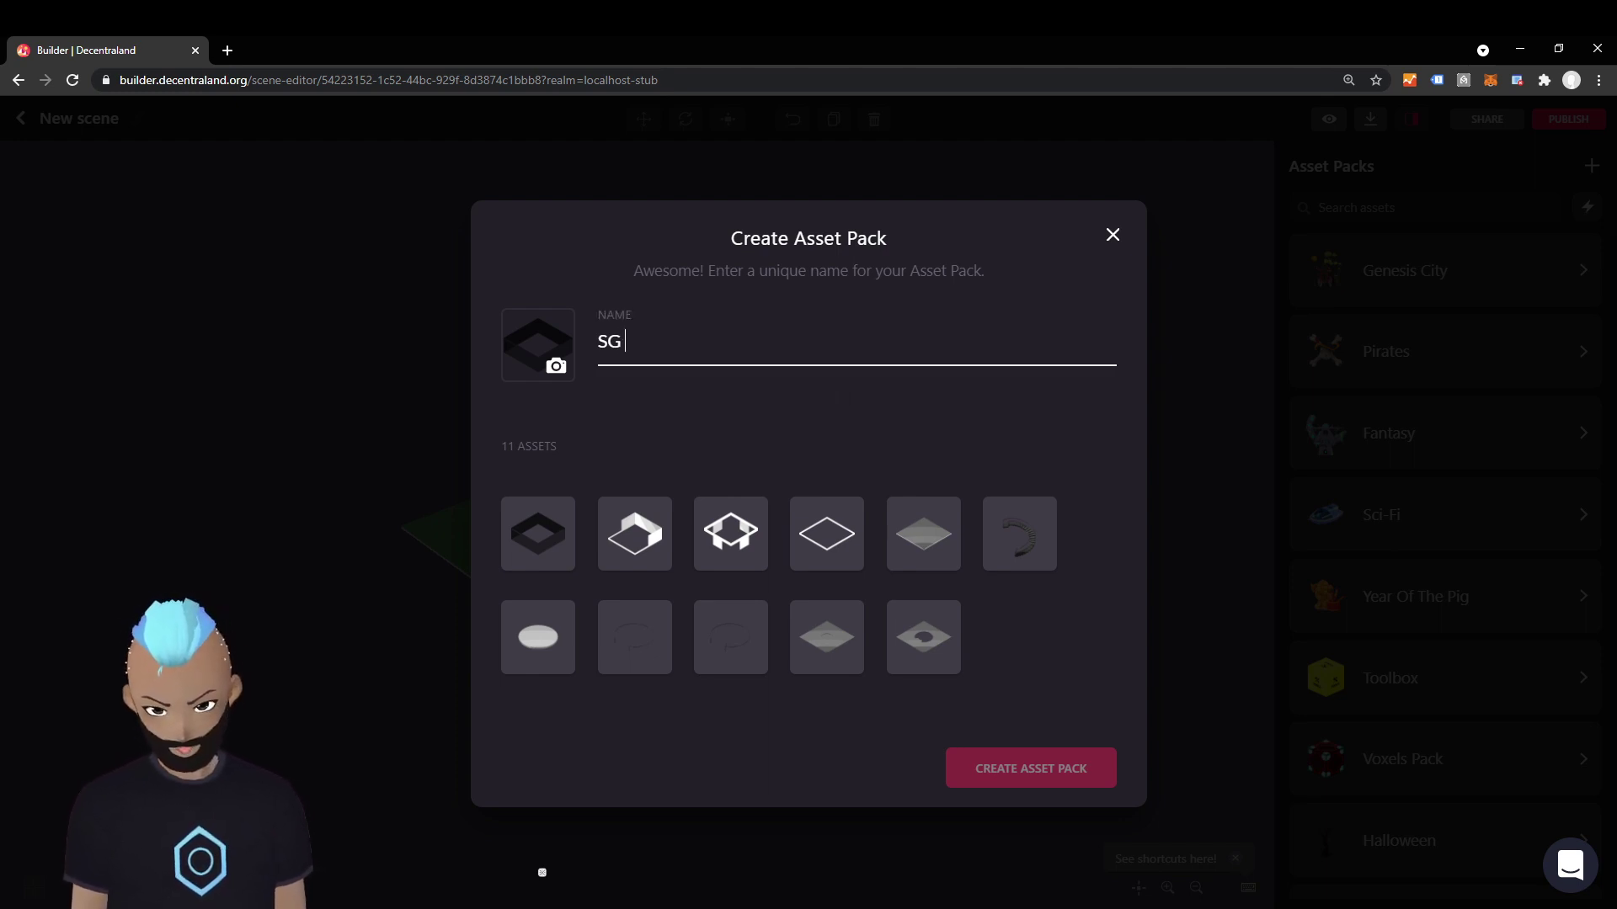
pyautogui.write('Building')
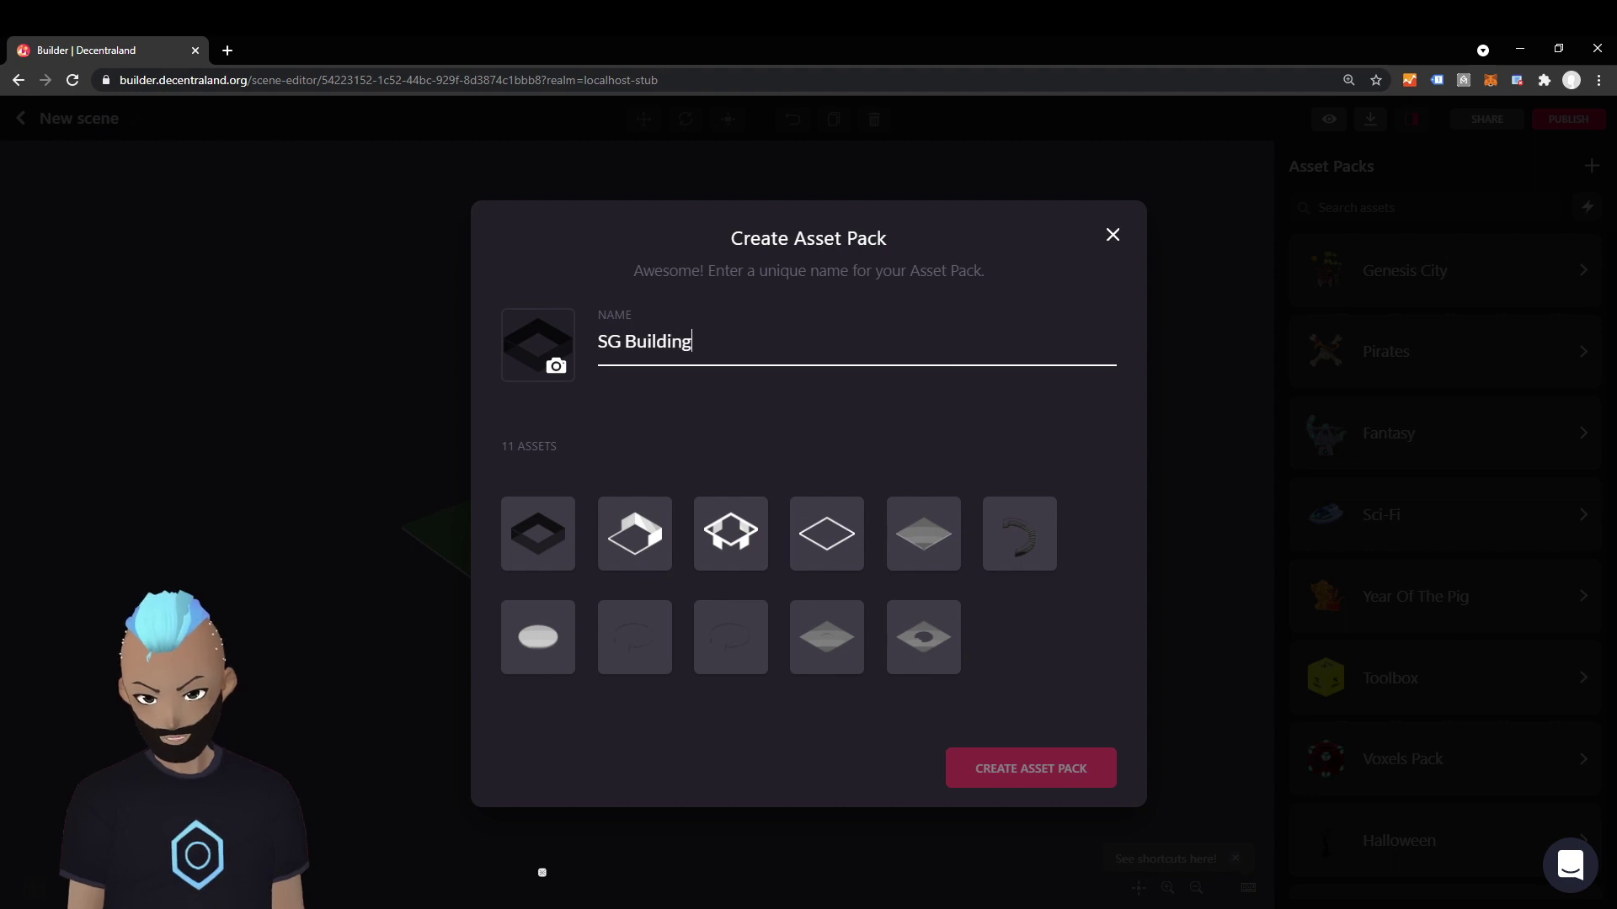
pyautogui.press('Tab')
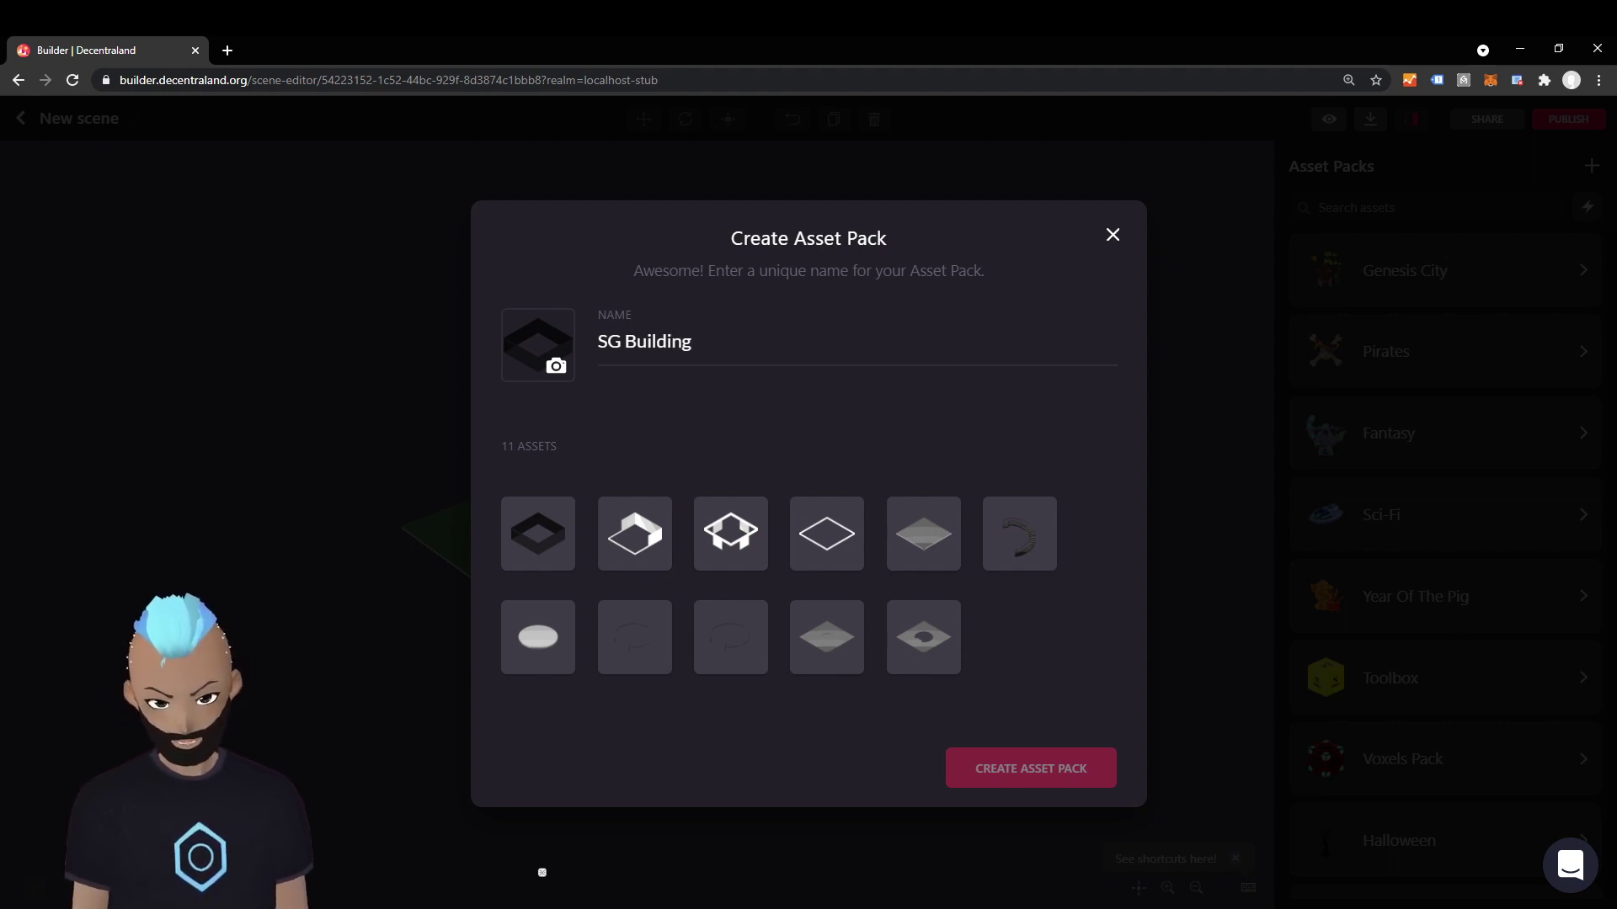
pyautogui.press('Escape')
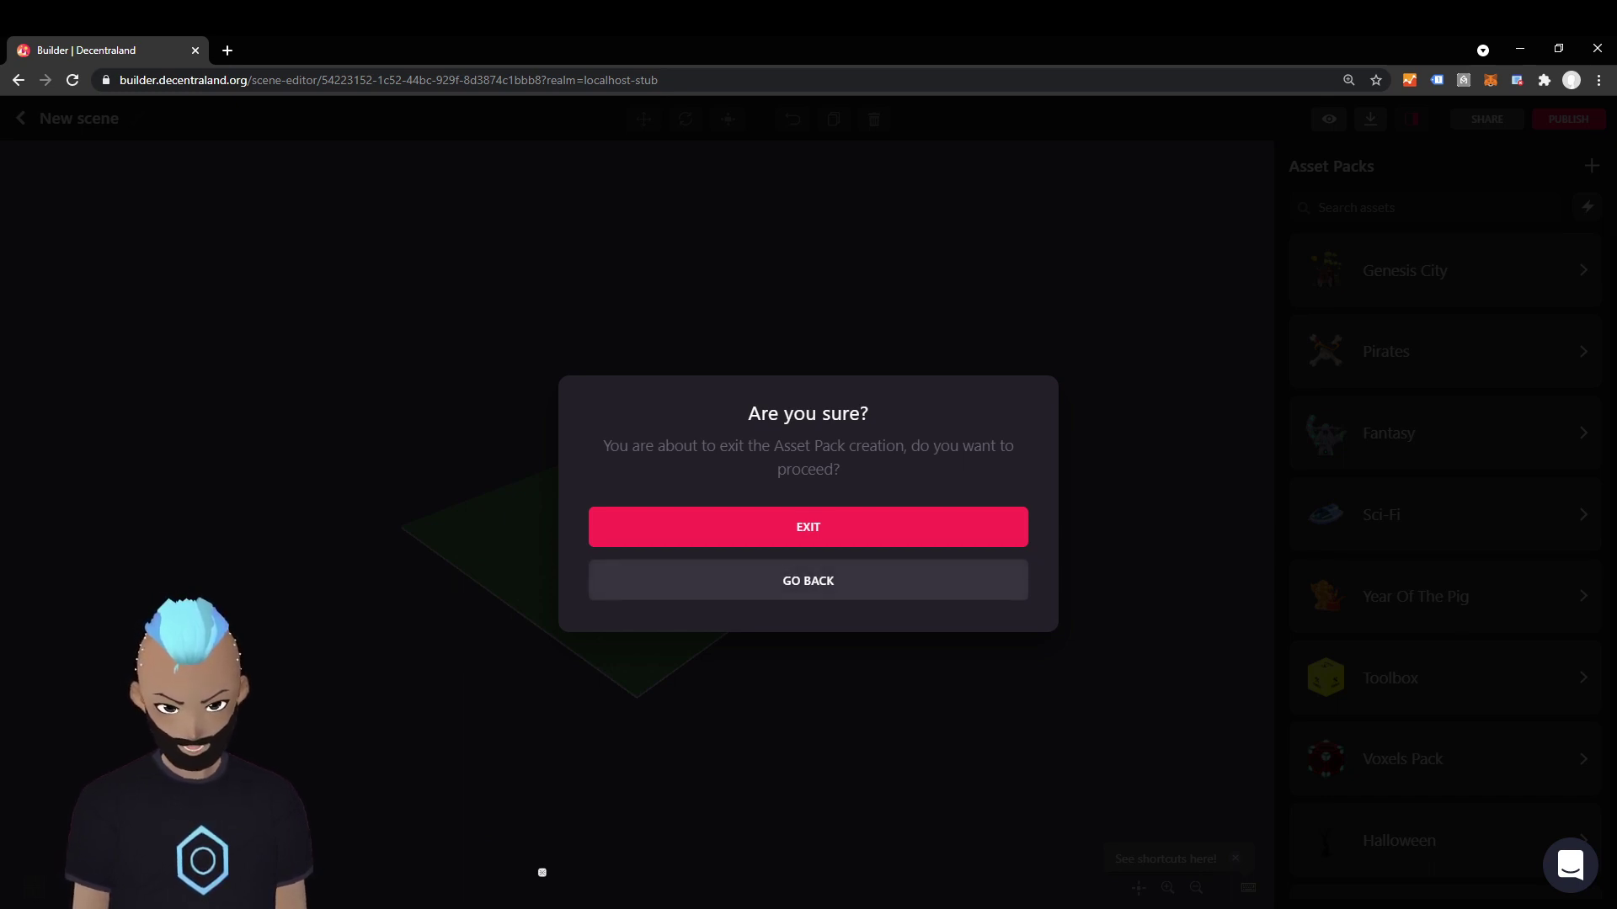
pyautogui.click(809, 581)
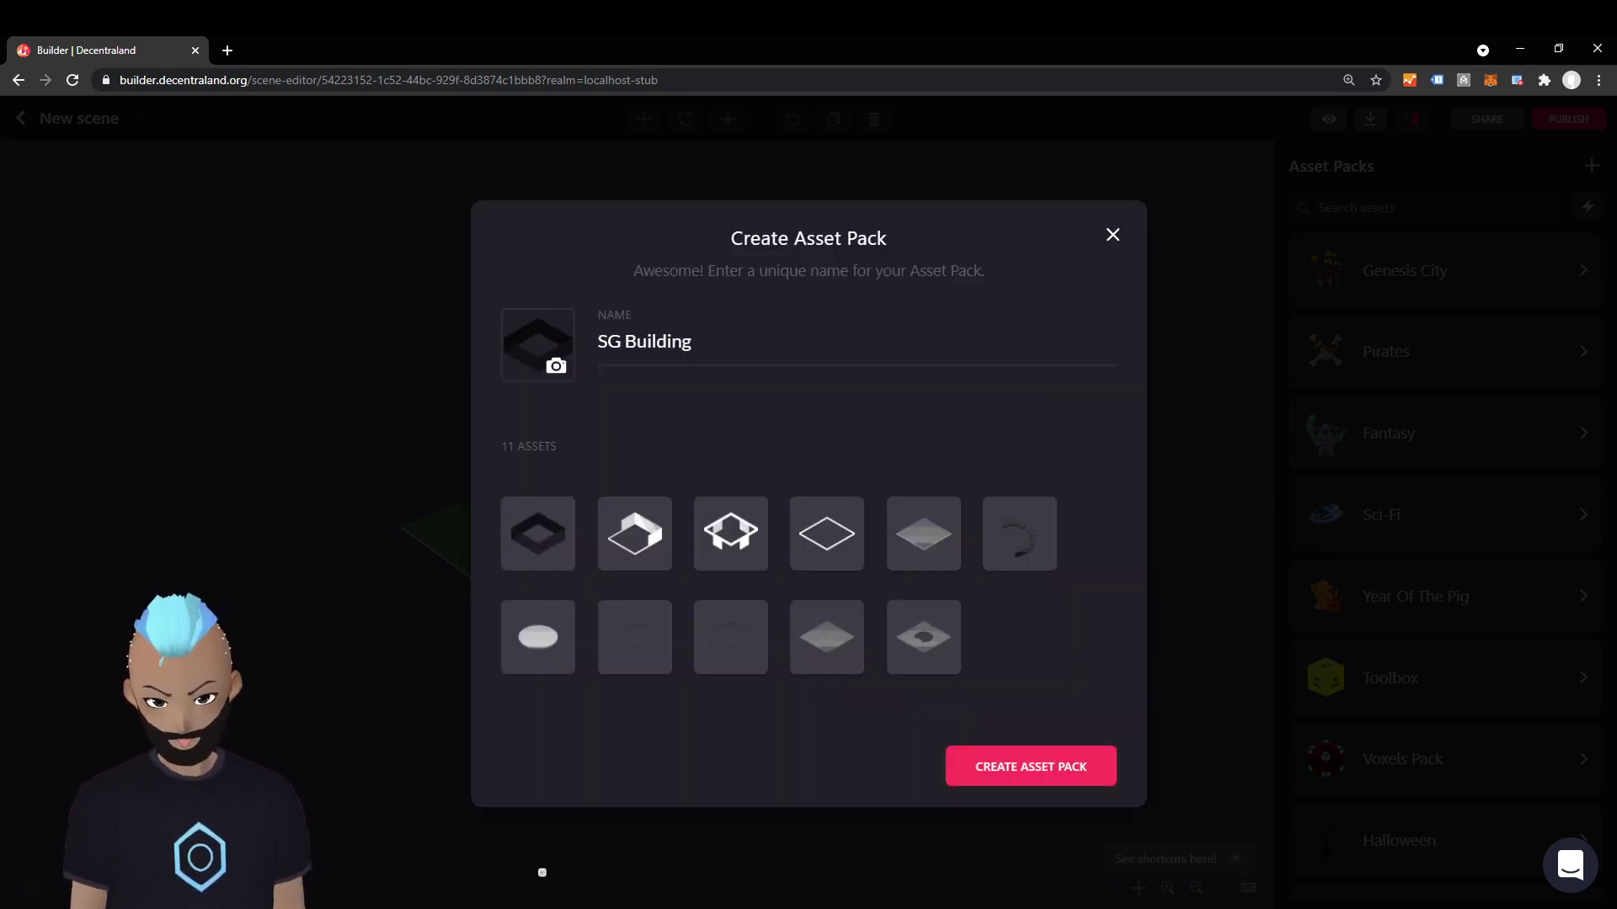
pyautogui.click(1031, 767)
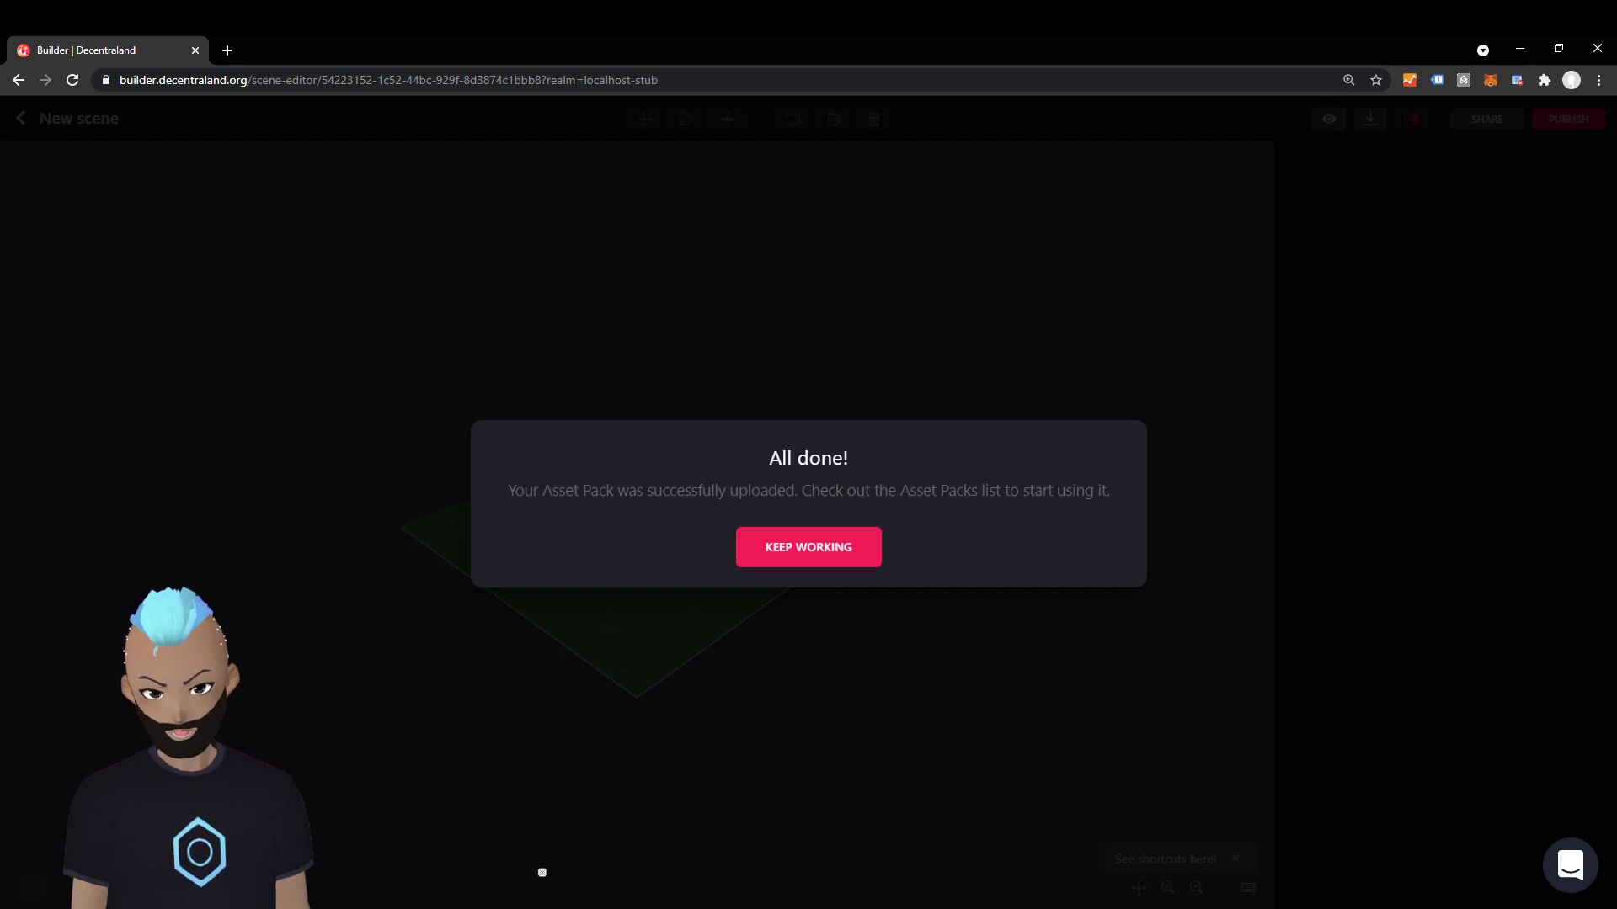
pyautogui.click(809, 548)
# - From the SG Building pack, place the SG 1 Gray, G 5 Black, SG 2 Gray and SG 7 Light assets in the scene
pyautogui.scroll(-9, 1445, 677)
pyautogui.scroll(-5, 1445, 570)
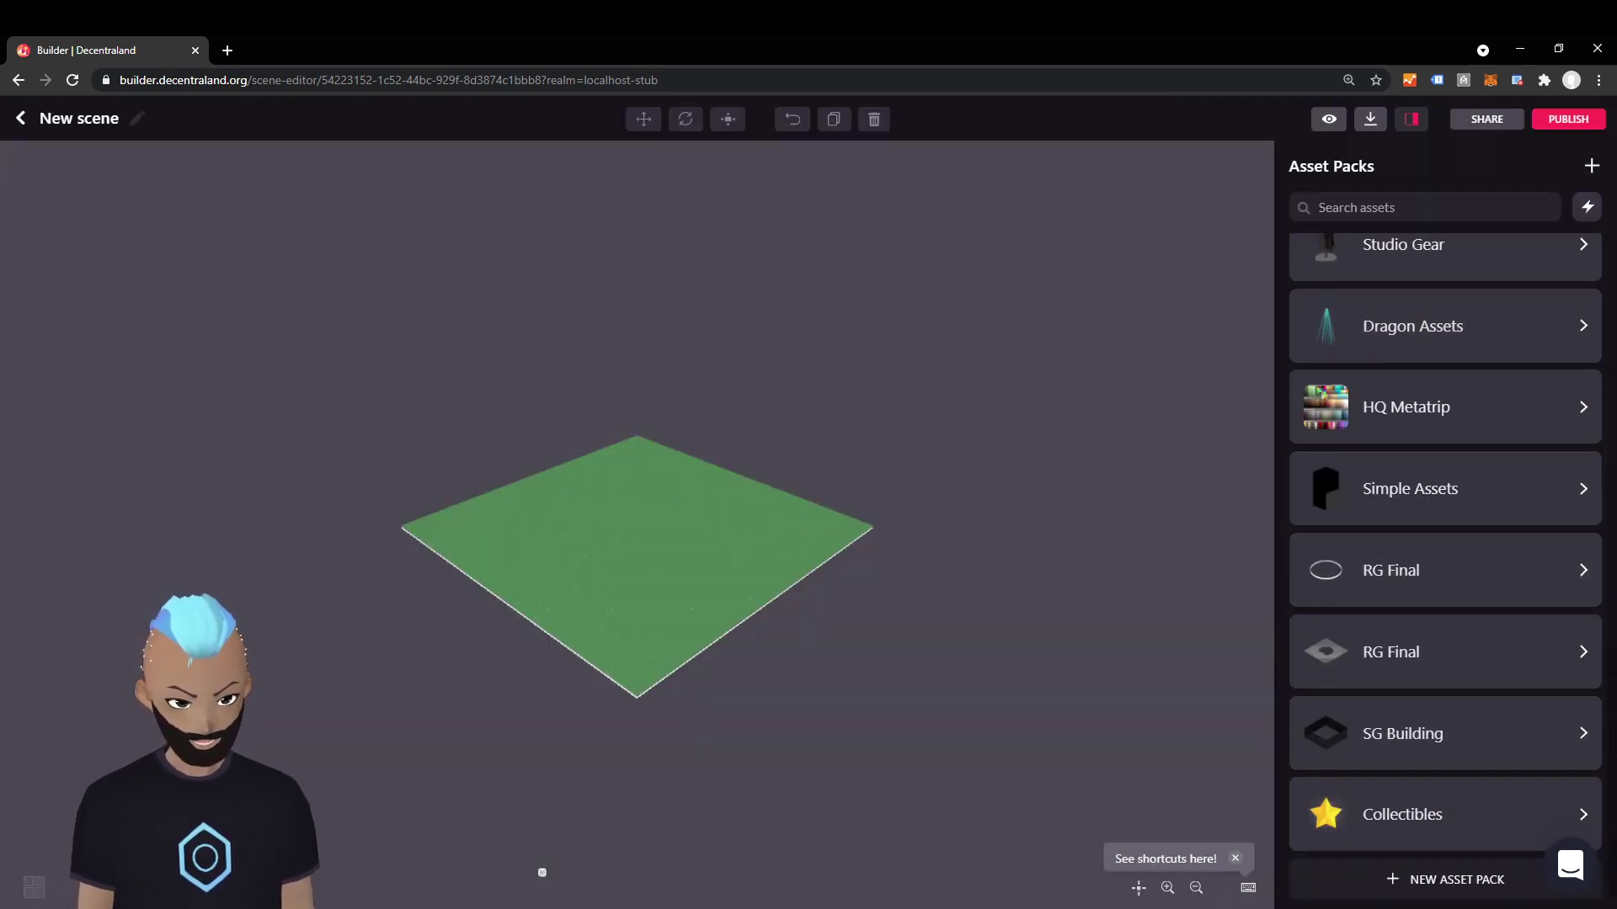
pyautogui.click(1432, 733)
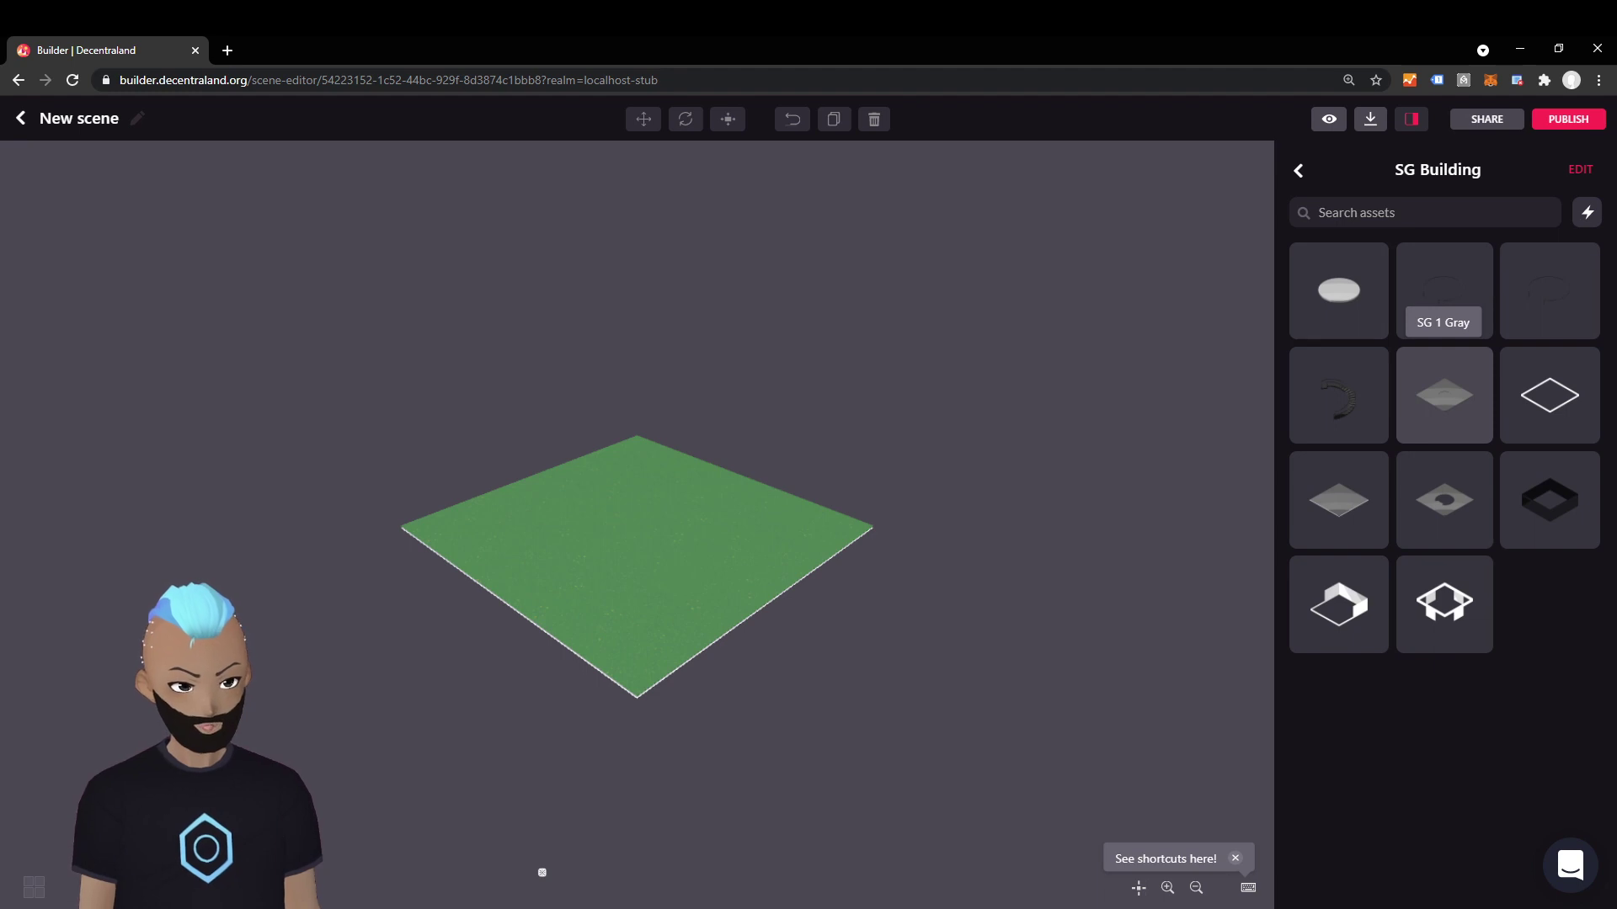
pyautogui.click(1444, 396)
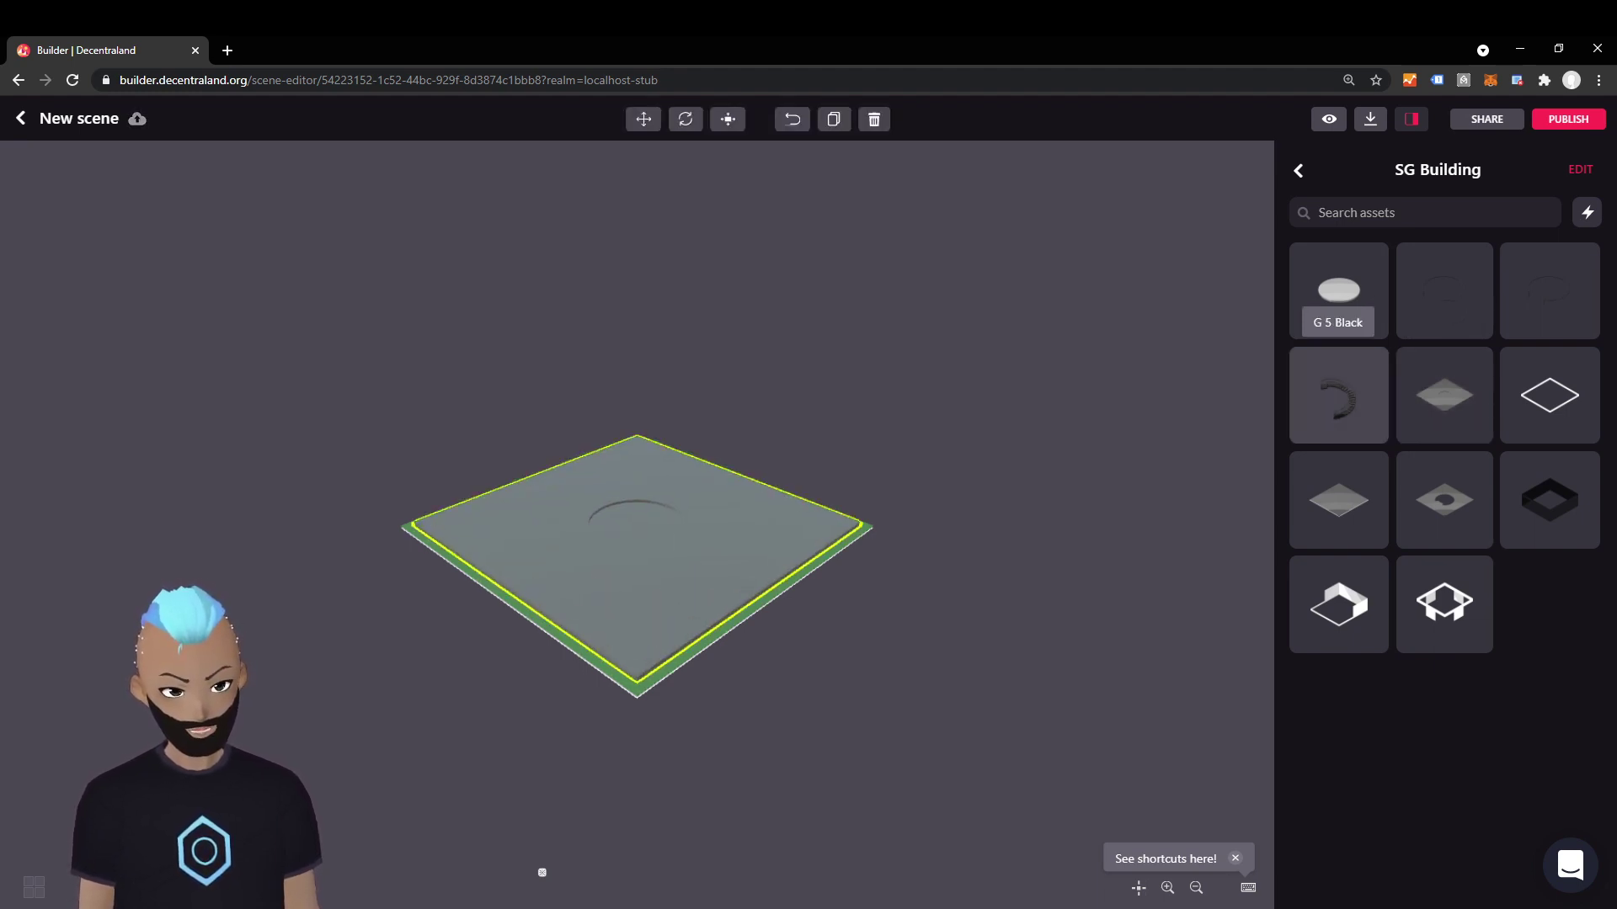
pyautogui.click(1339, 396)
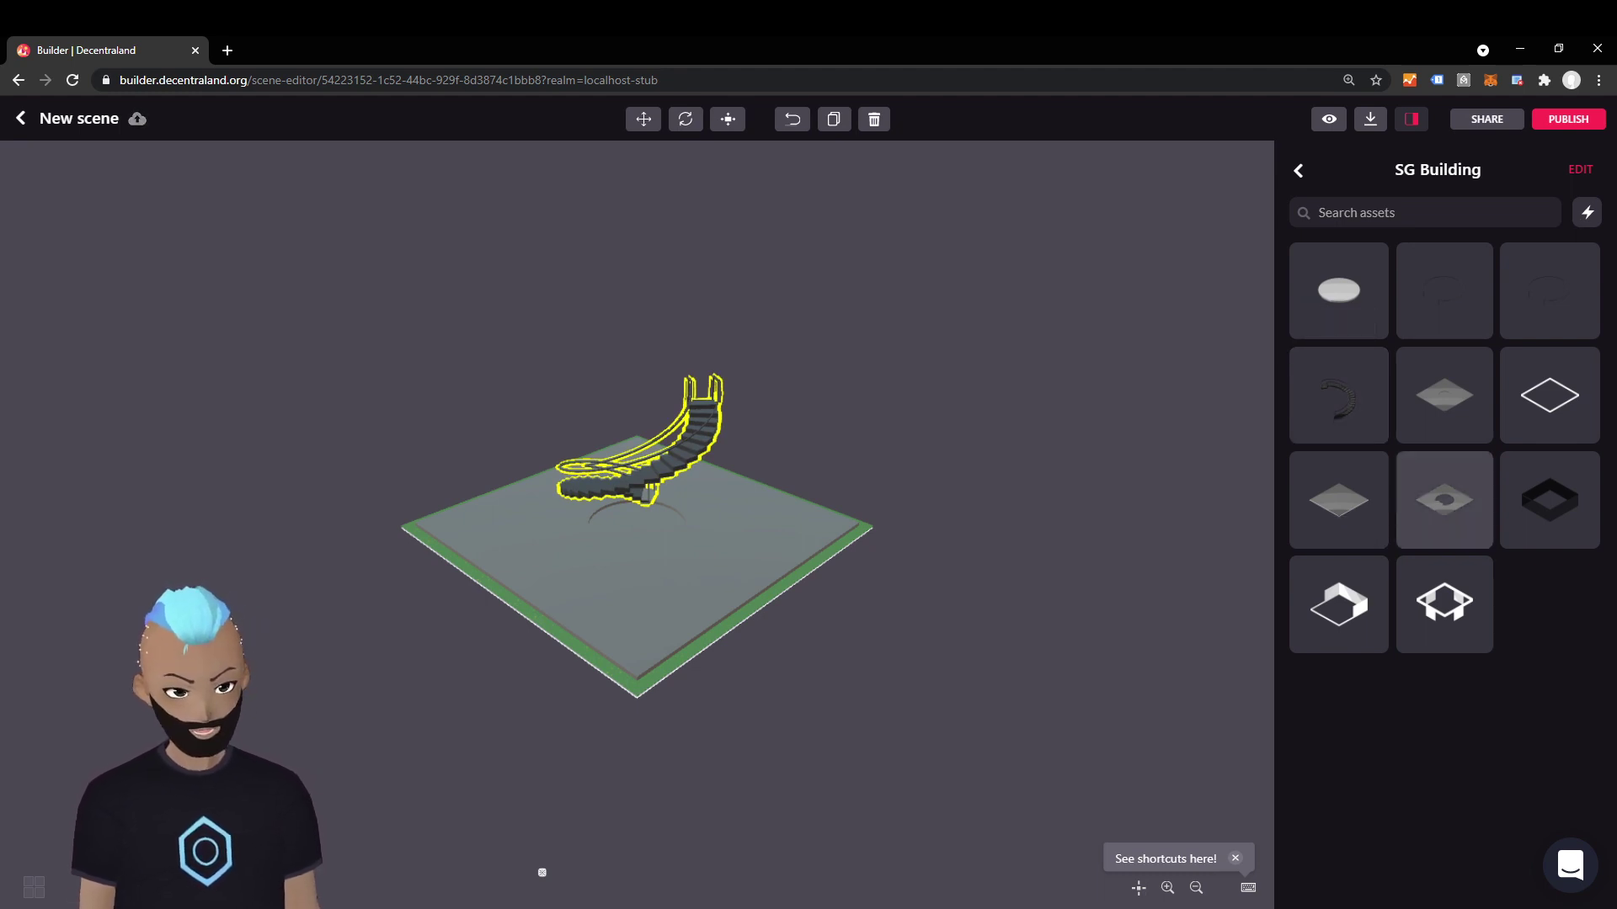
pyautogui.click(1445, 500)
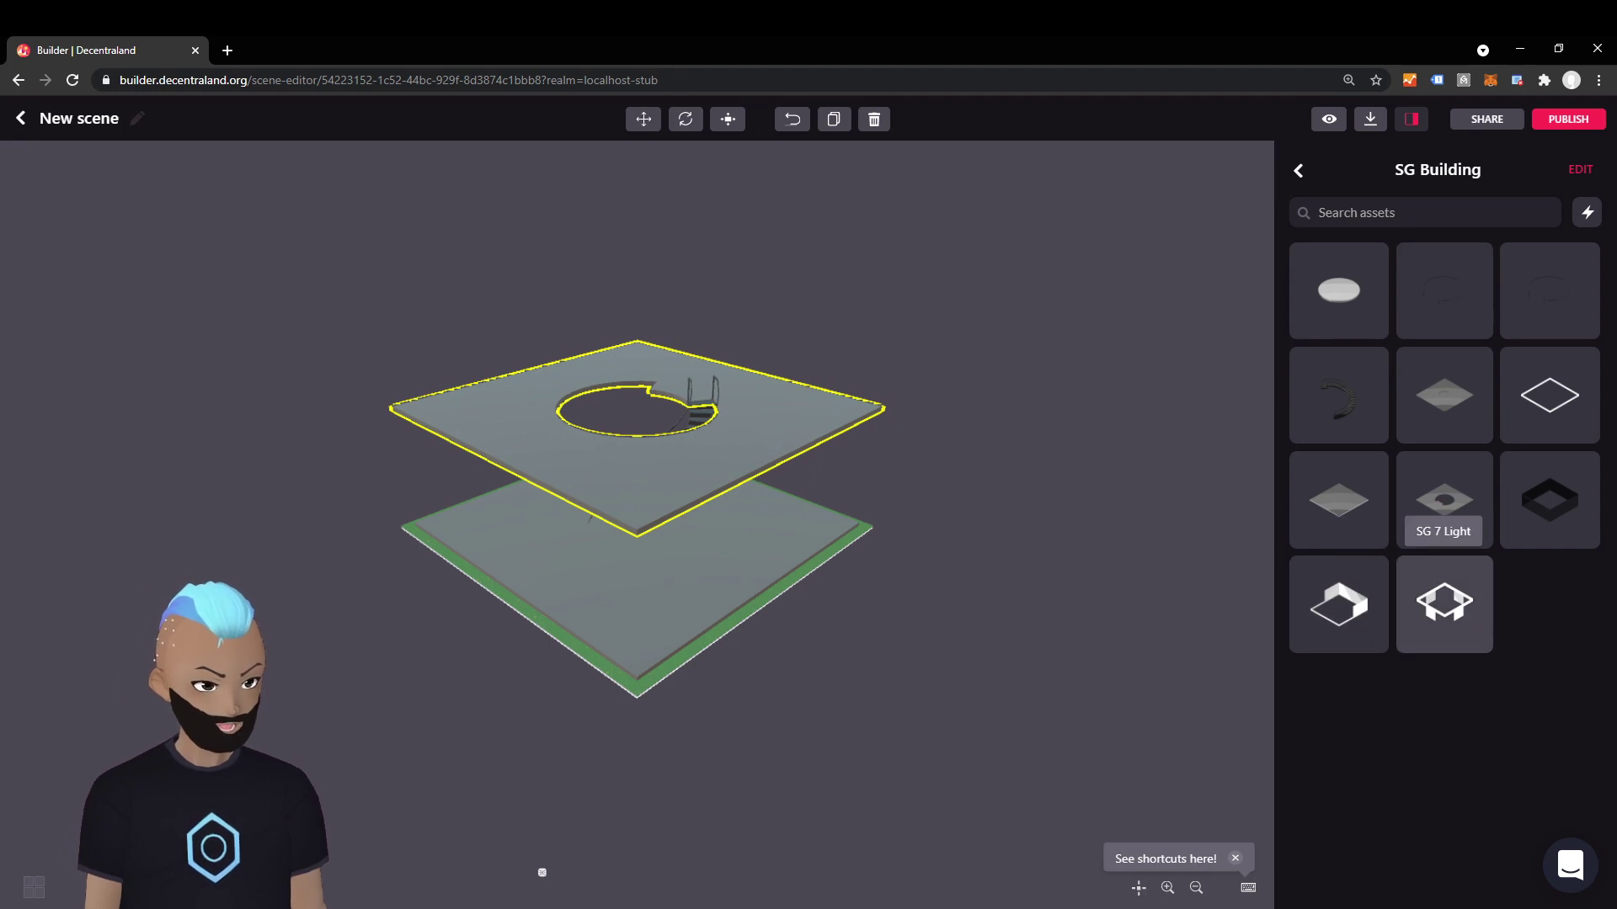
pyautogui.click(1444, 605)
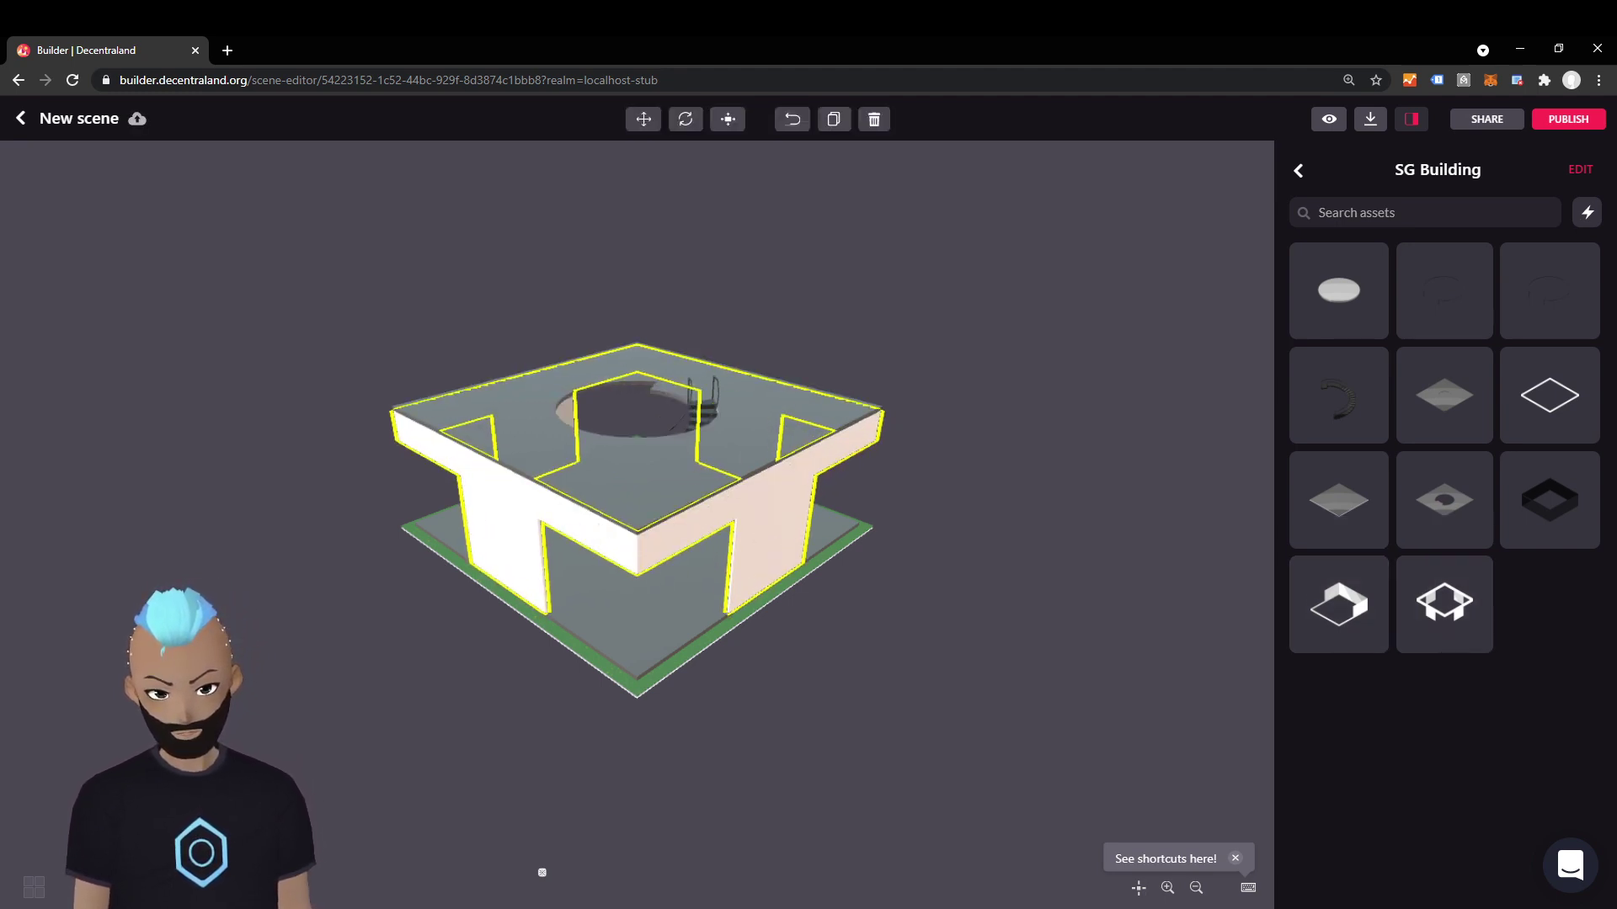
# - Add a second SG 2 Gray floor slab and raise it well above the first one to form the upper level
pyautogui.moveTo(637, 523); pyautogui.dragTo(676, 507)
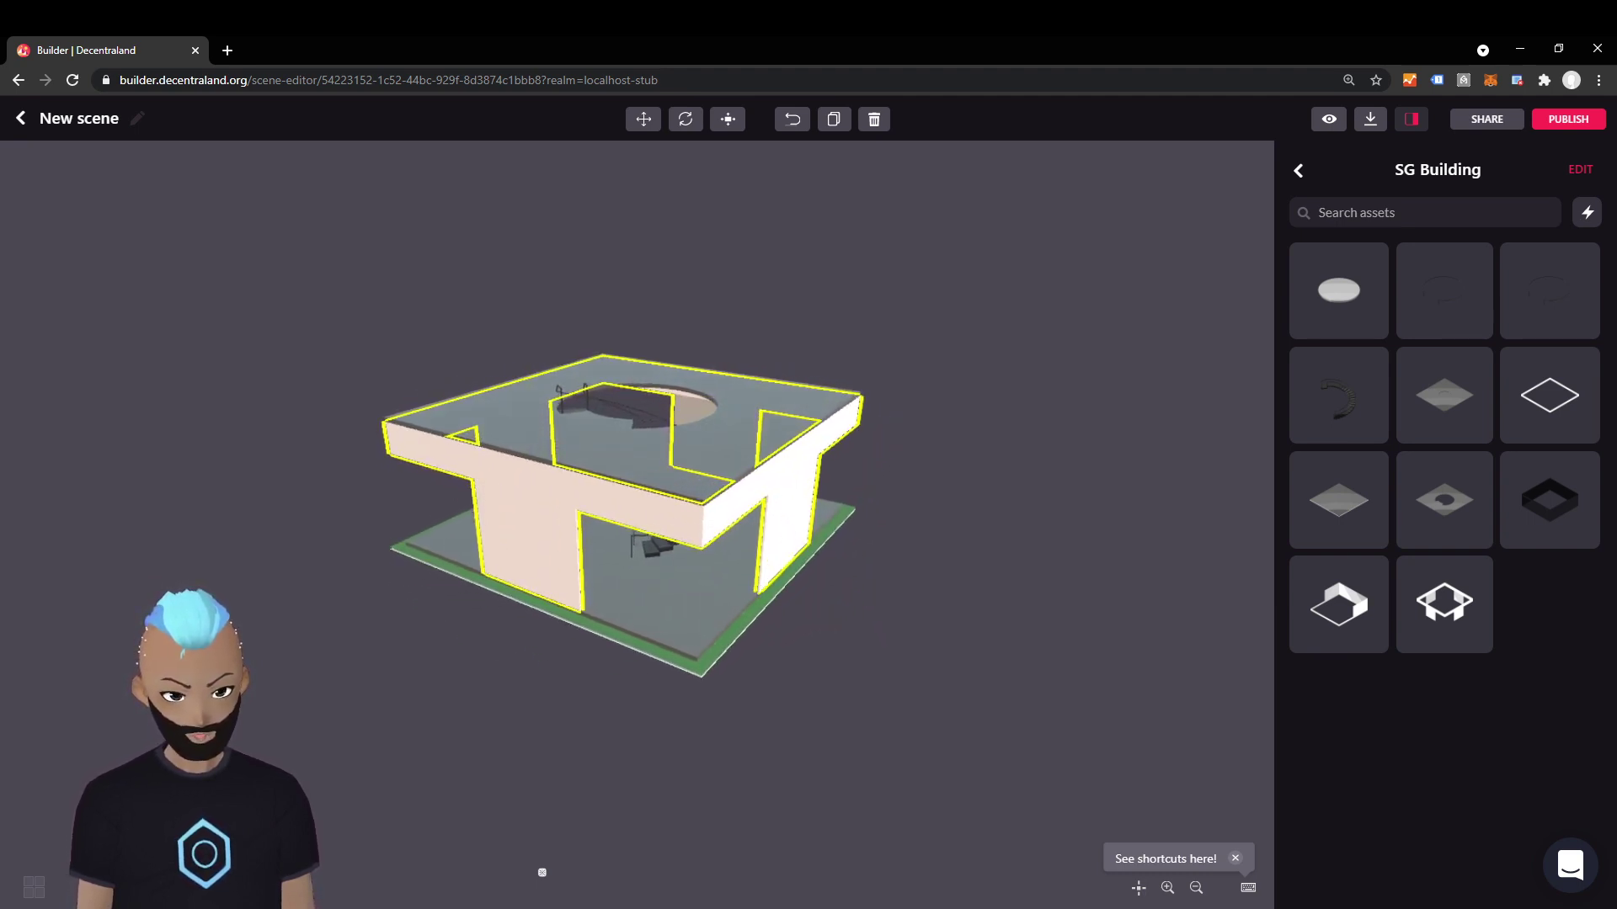
pyautogui.moveTo(716, 505); pyautogui.dragTo(675, 416)
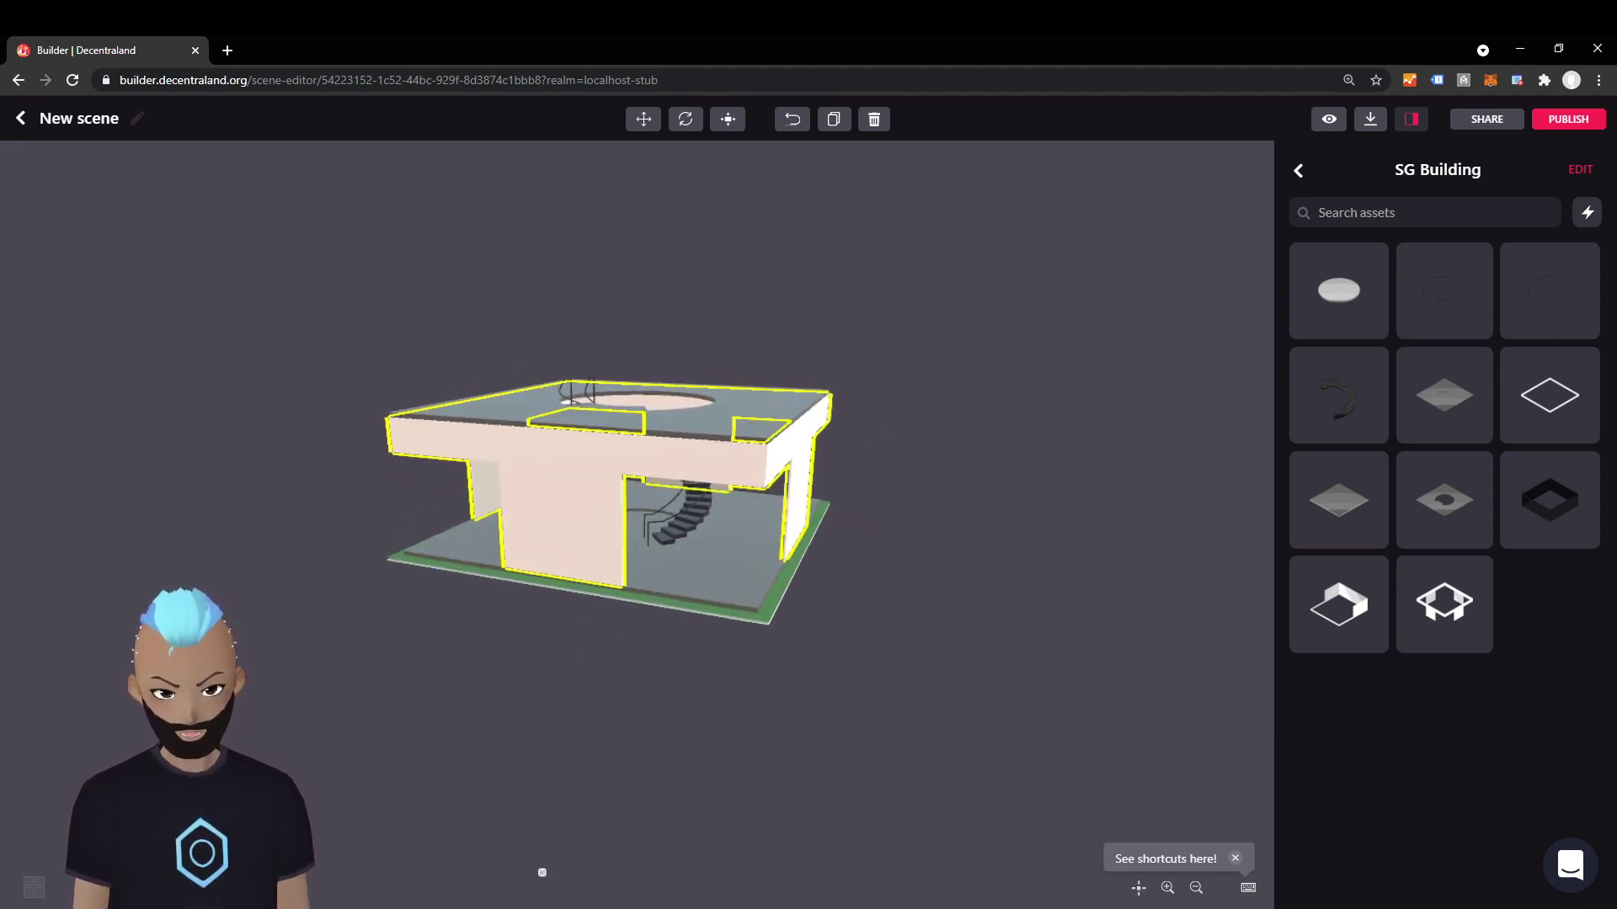
pyautogui.moveTo(665, 505); pyautogui.dragTo(613, 517)
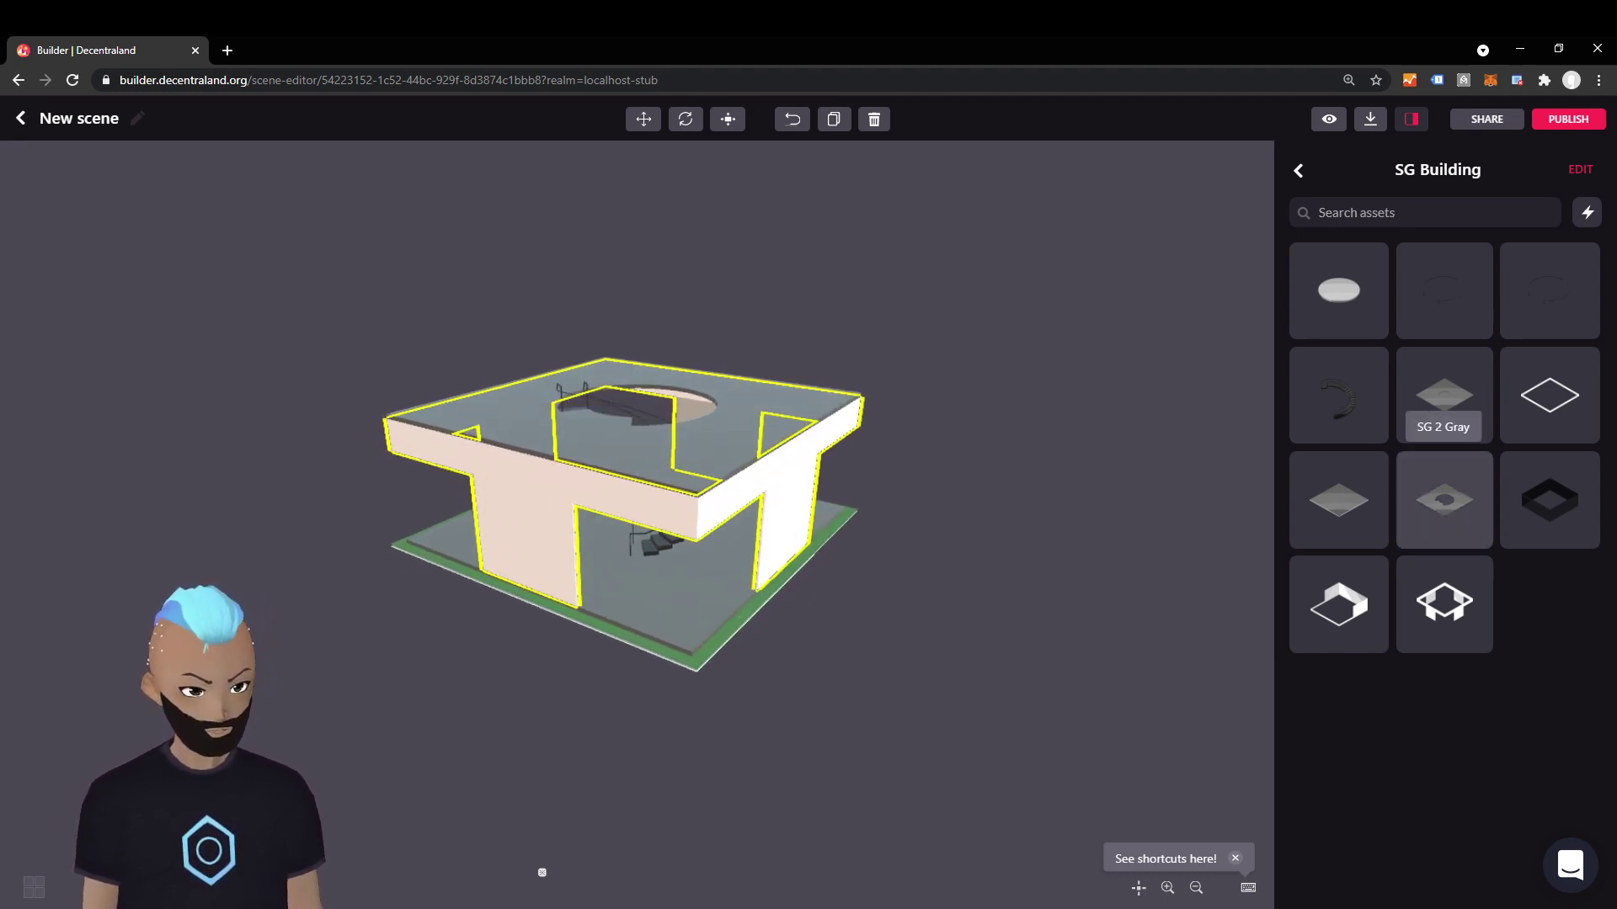
pyautogui.click(1444, 500)
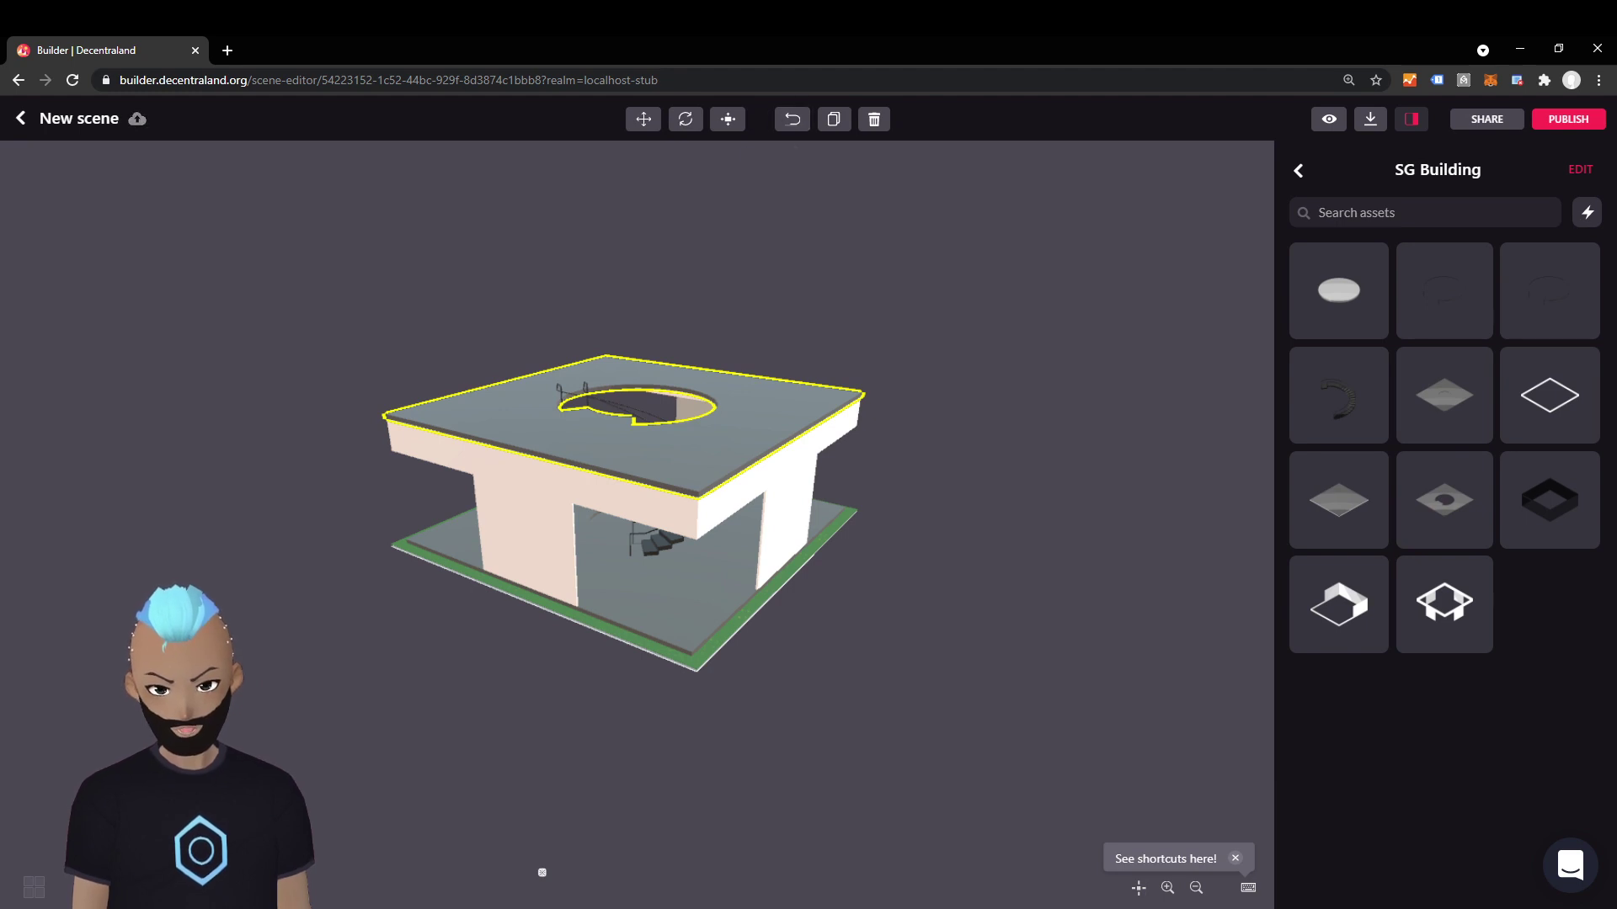
pyautogui.click(643, 119)
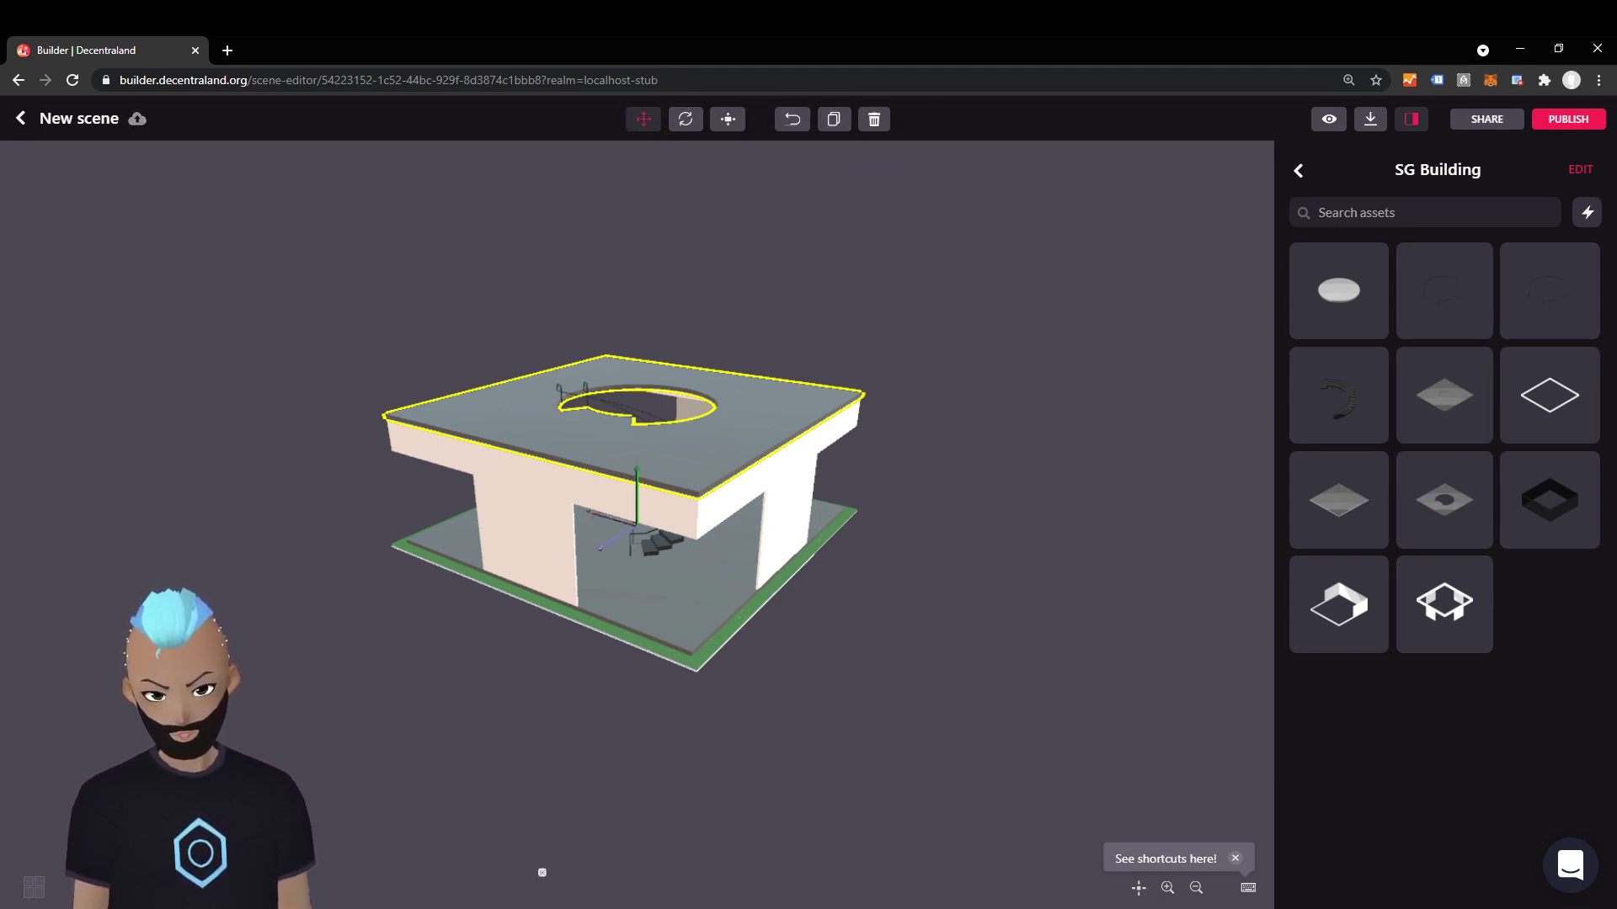
pyautogui.moveTo(636, 473); pyautogui.dragTo(638, 361)
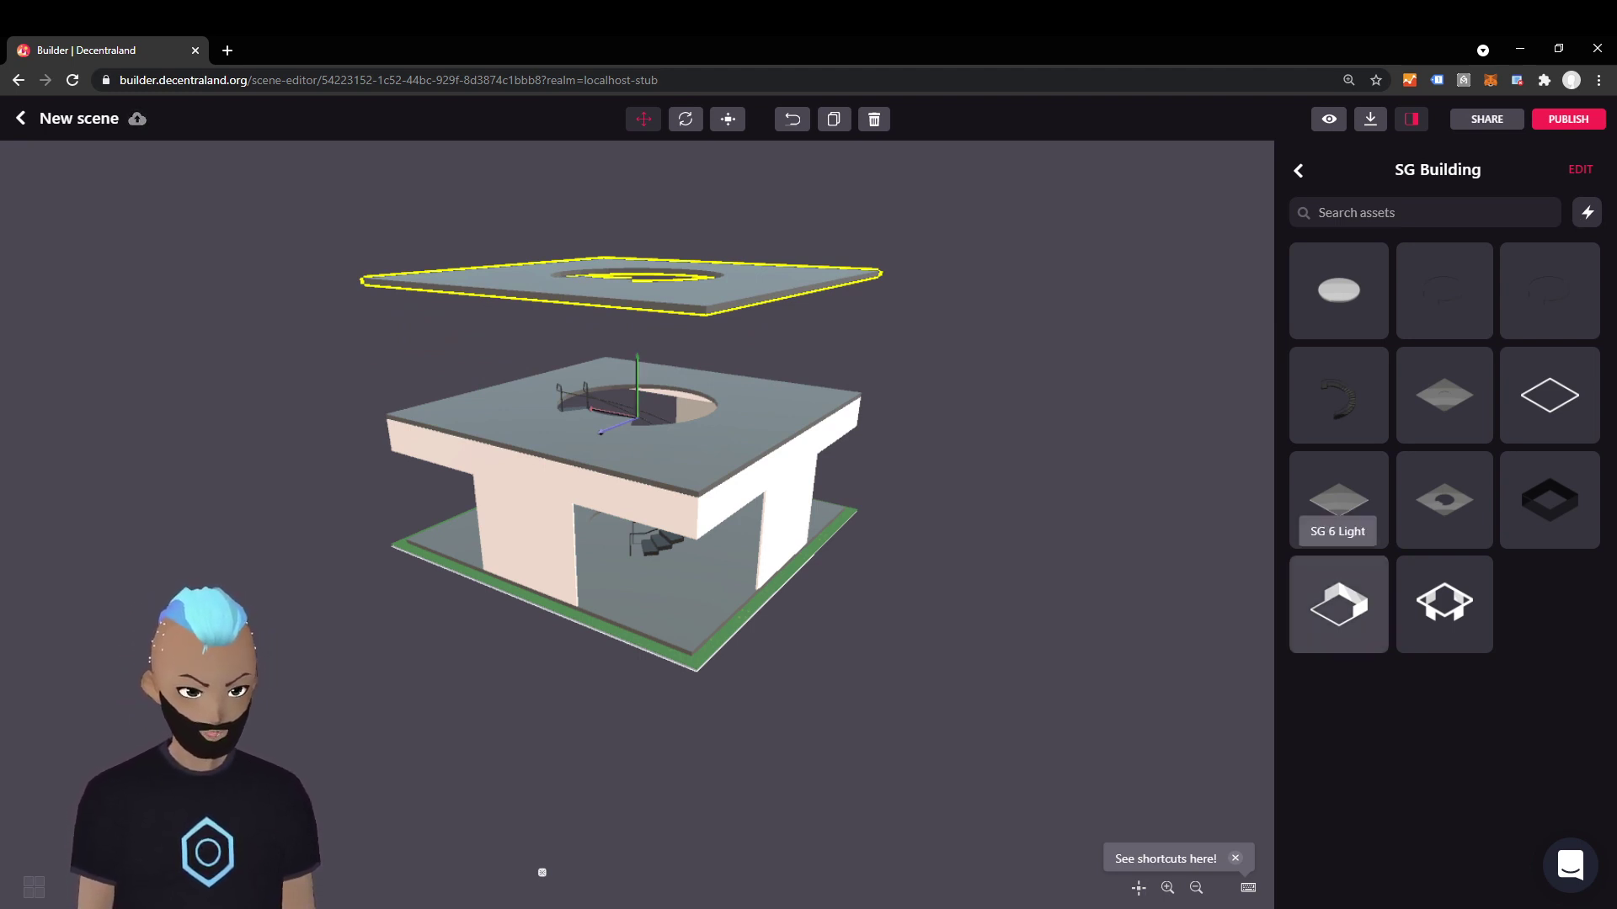
# - Add the SG 6 Light walls to the second storey and raise the top slab slightly so it rests on them
pyautogui.click(1339, 604)
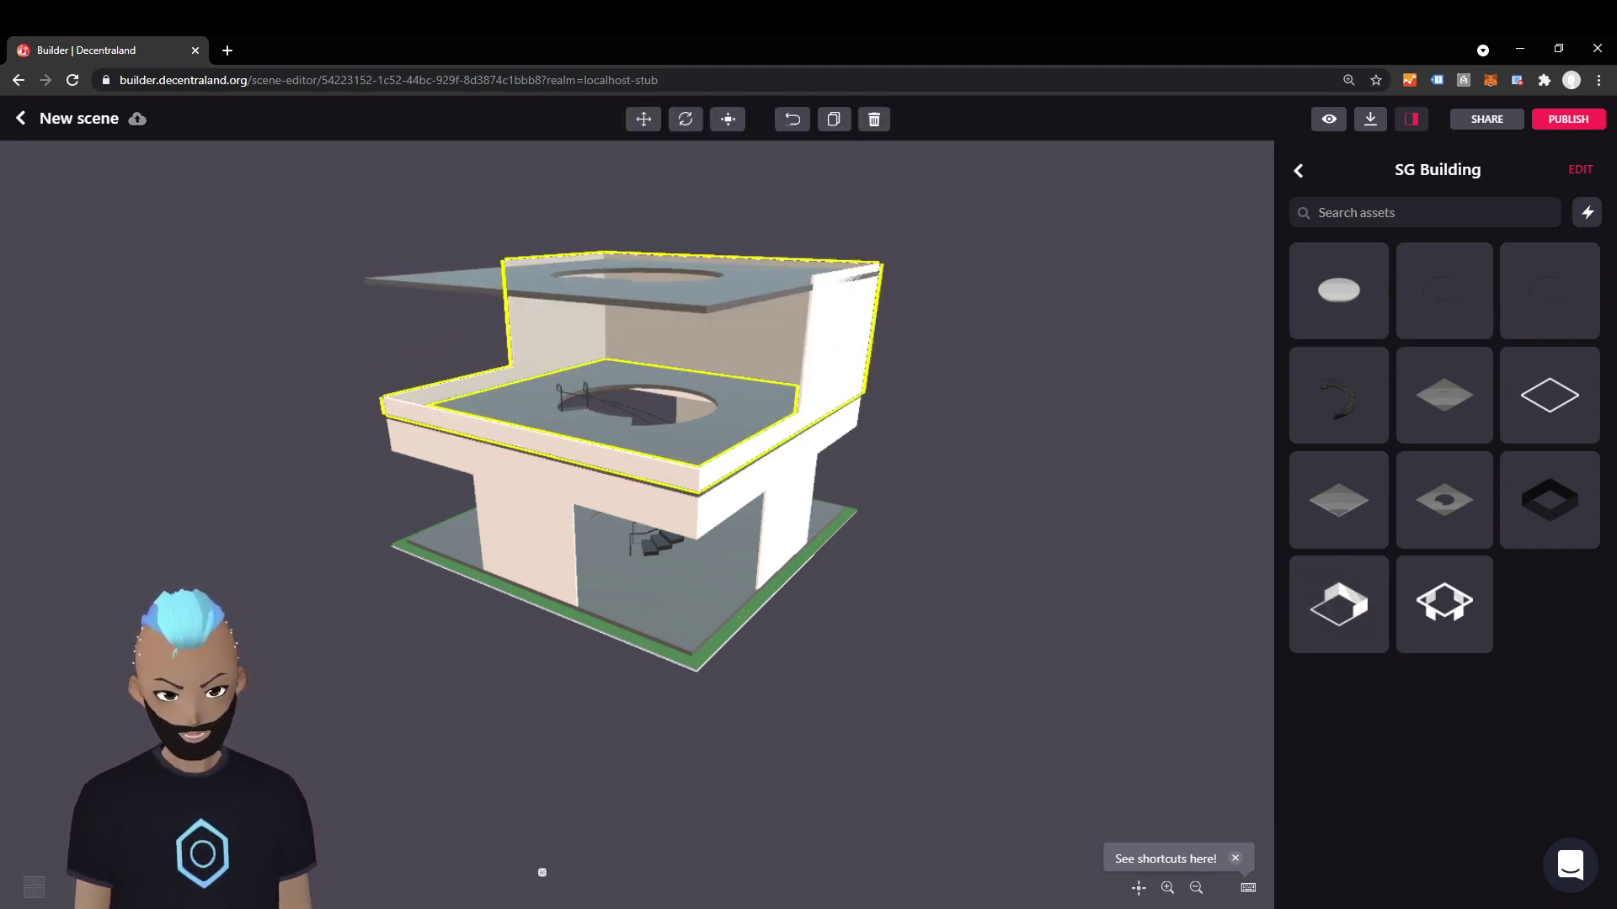
pyautogui.moveTo(843, 573); pyautogui.dragTo(1116, 560)
pyautogui.click(758, 281)
pyautogui.click(644, 119)
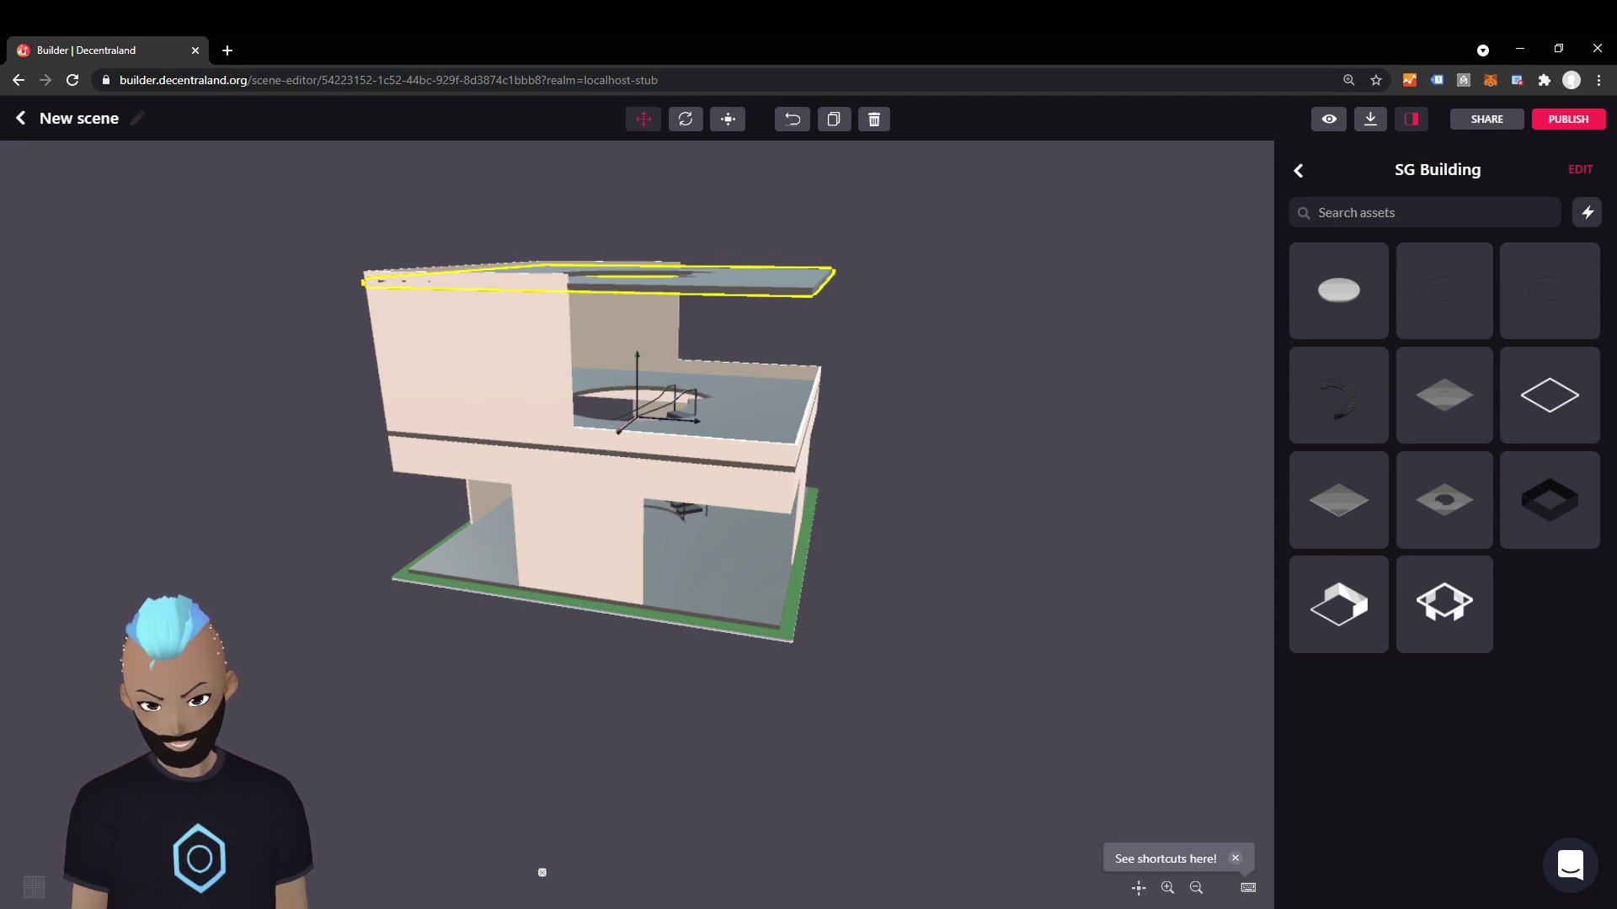
pyautogui.moveTo(637, 357); pyautogui.dragTo(637, 345)
pyautogui.click(994, 472)
pyautogui.scroll(4, 993, 471)
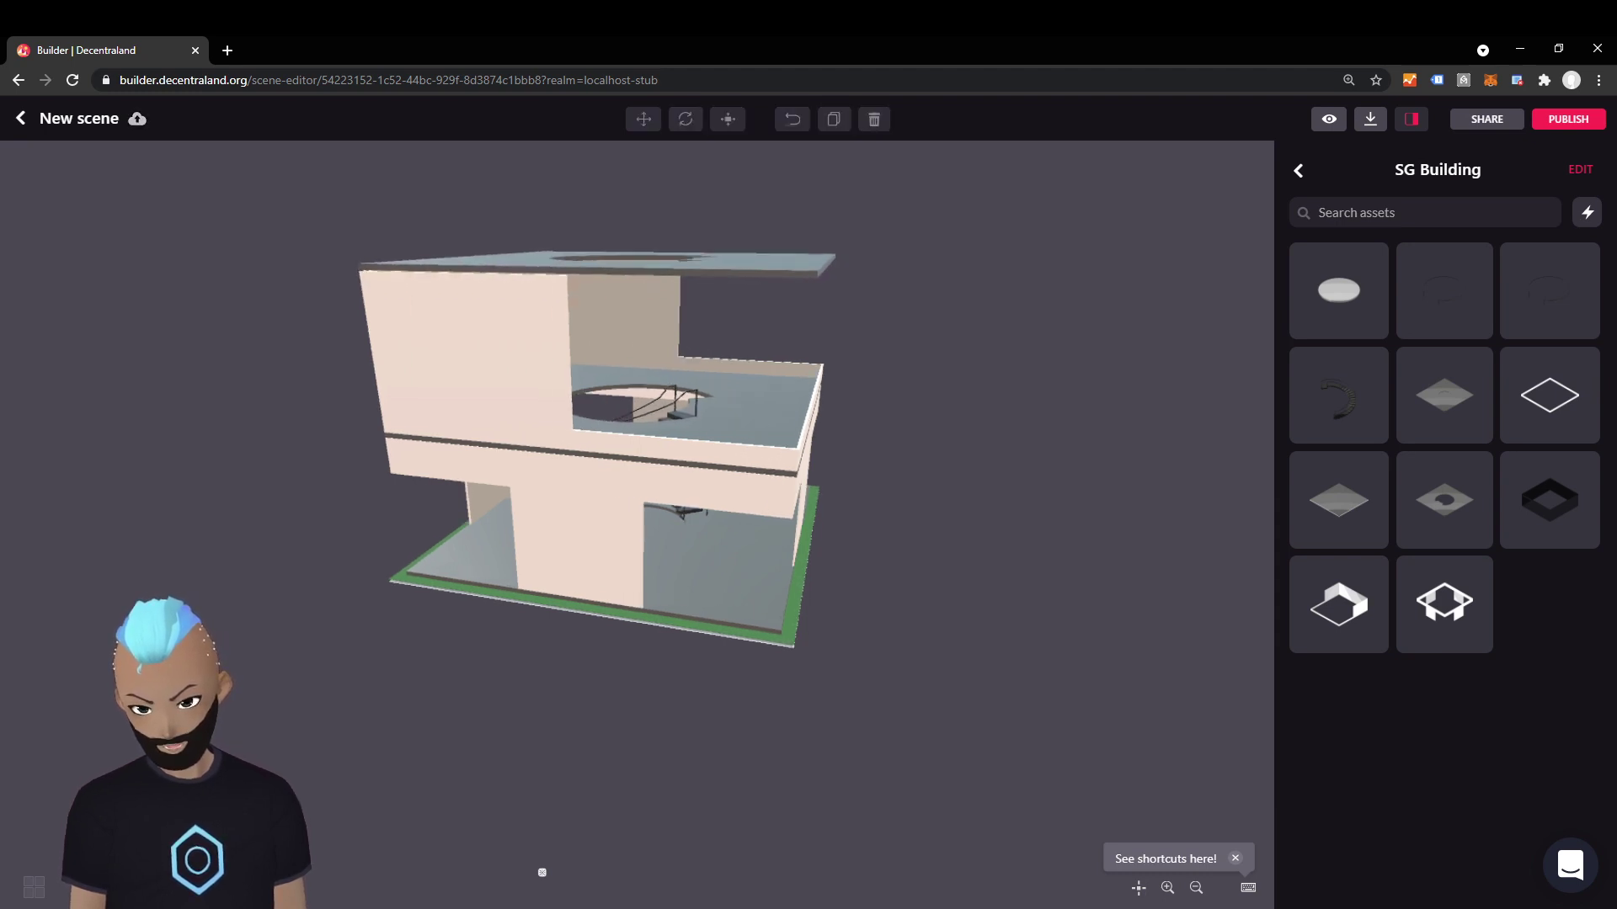
pyautogui.scroll(-2, 581, 424)
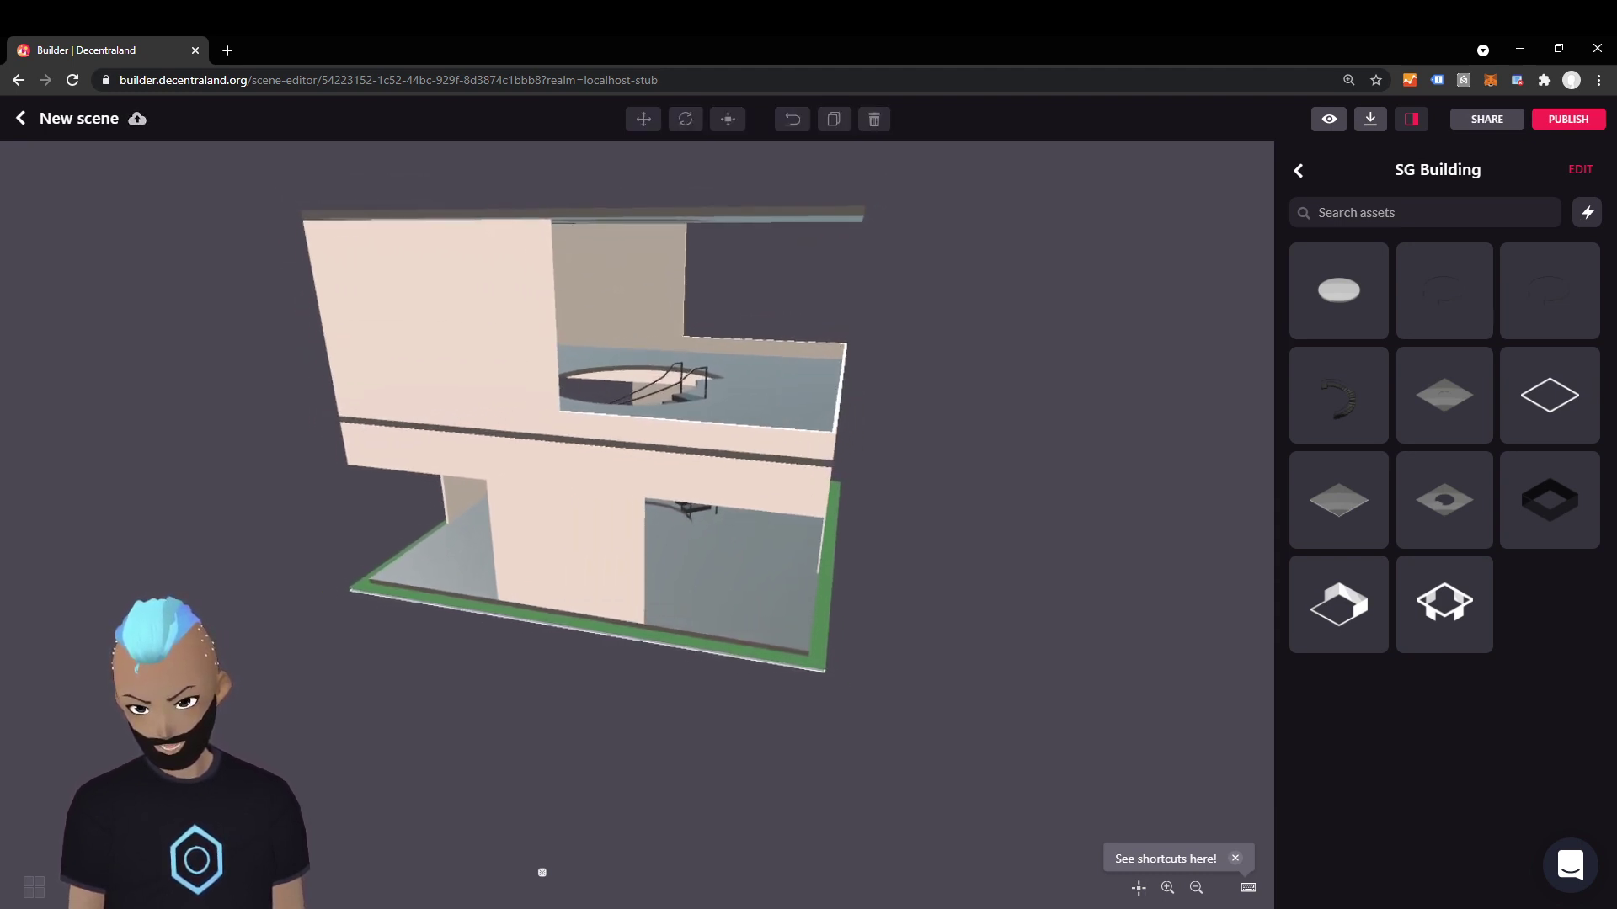
pyautogui.click(582, 214)
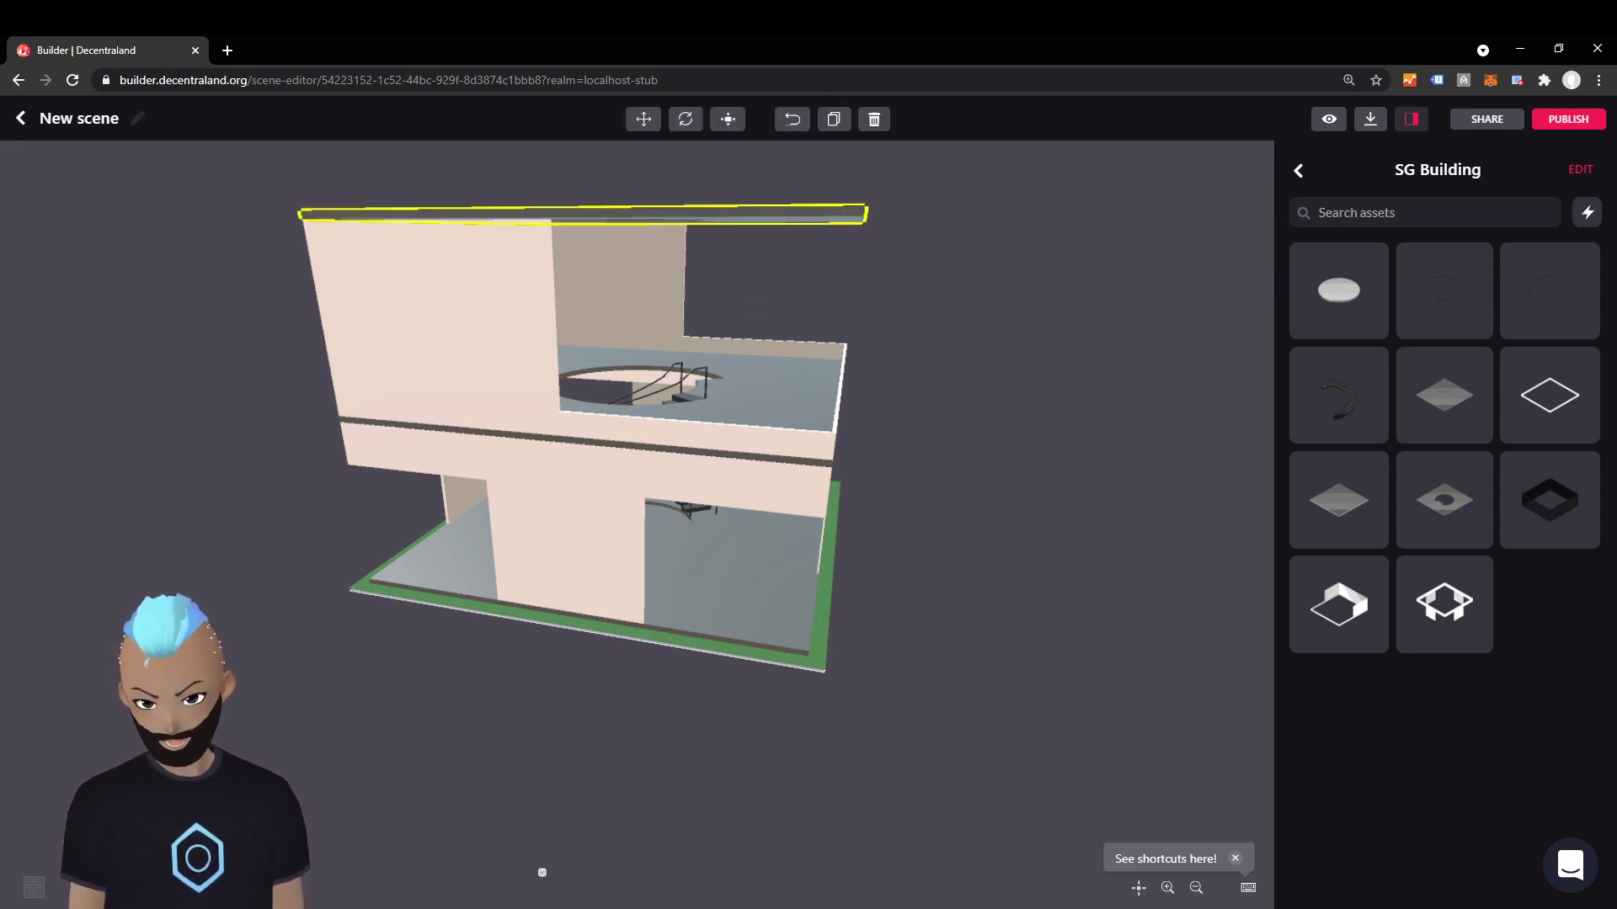
pyautogui.click(993, 471)
# - Duplicate the curved ground-floor staircase and raise the copy to connect the second floor with the upper slab
pyautogui.moveTo(993, 471); pyautogui.dragTo(796, 547)
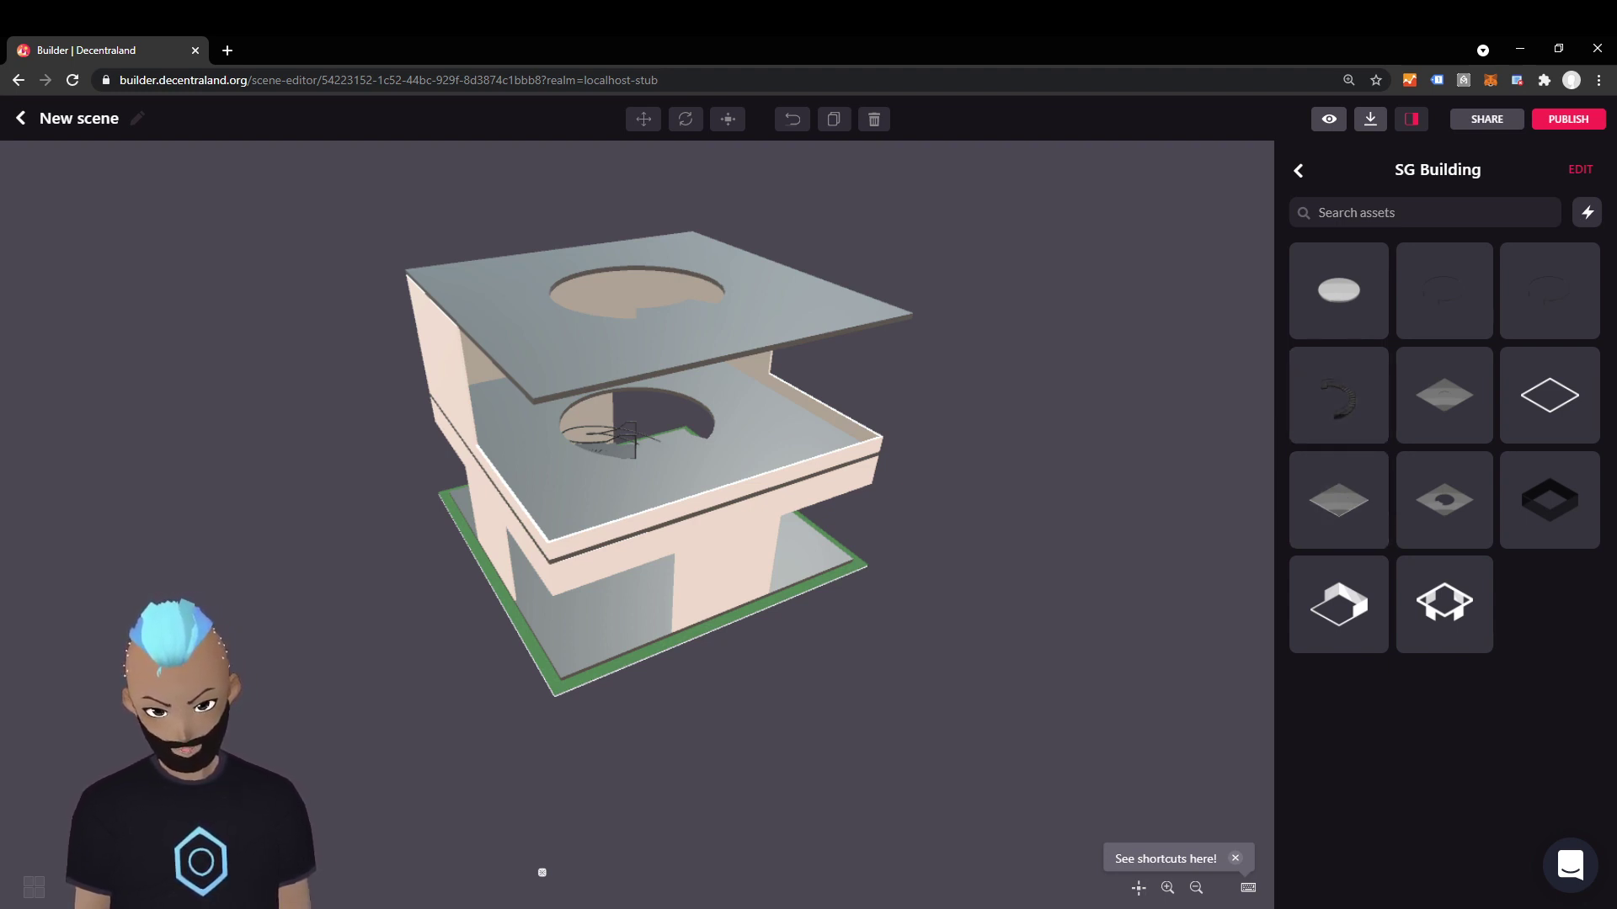
pyautogui.moveTo(638, 505); pyautogui.dragTo(616, 523)
pyautogui.click(716, 568)
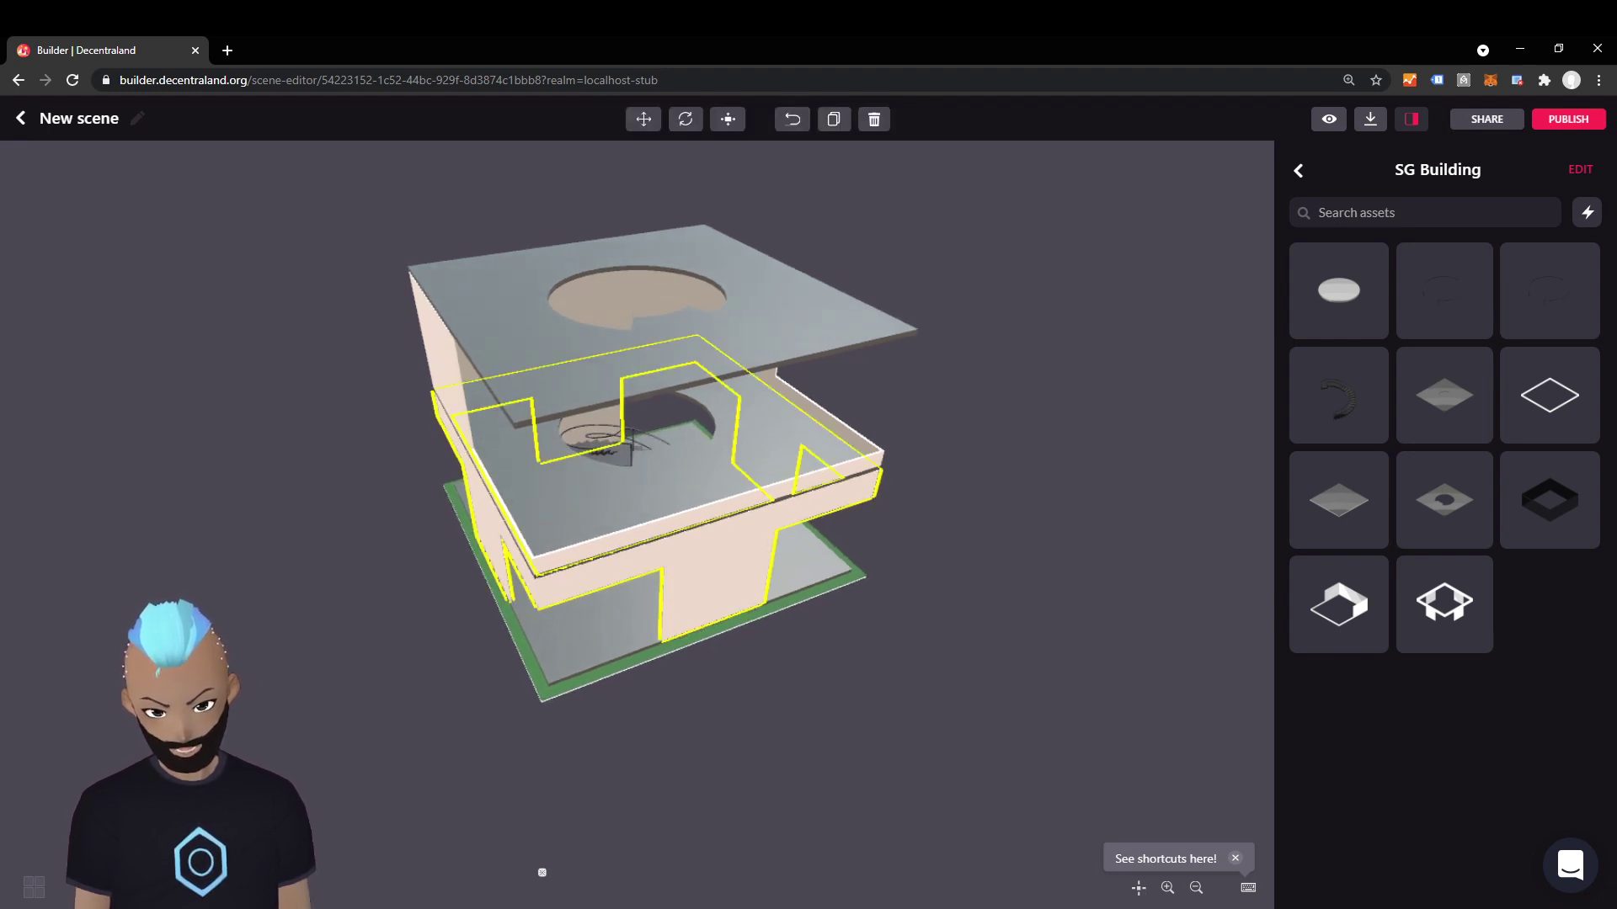
pyautogui.click(674, 501)
pyautogui.click(644, 434)
pyautogui.click(605, 450)
pyautogui.scroll(3, 605, 451)
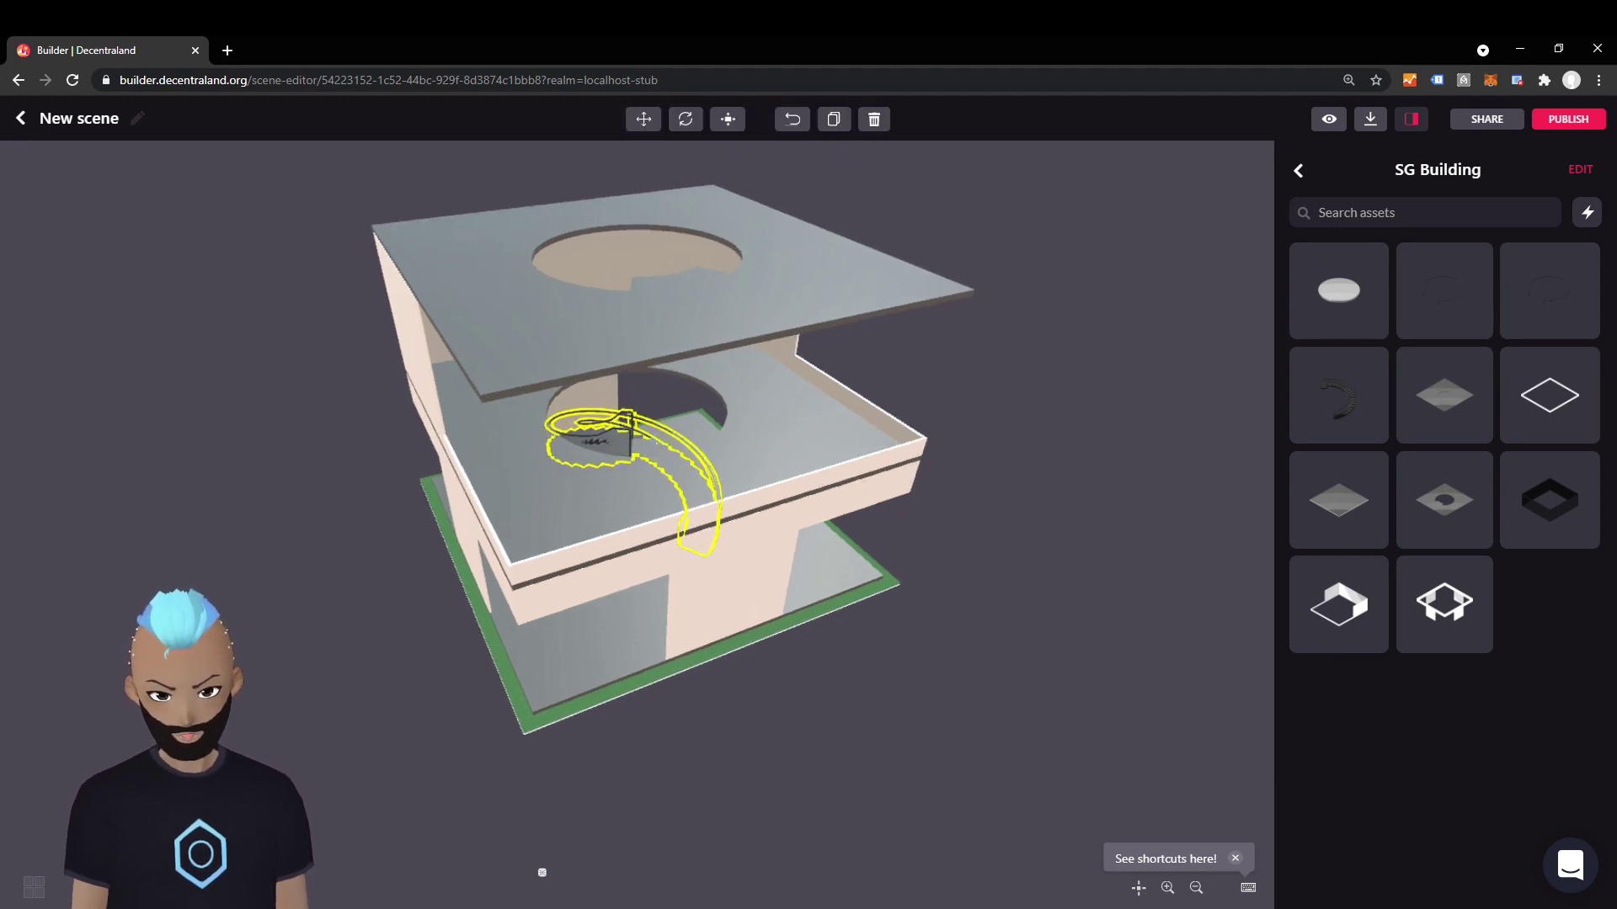
pyautogui.click(833, 119)
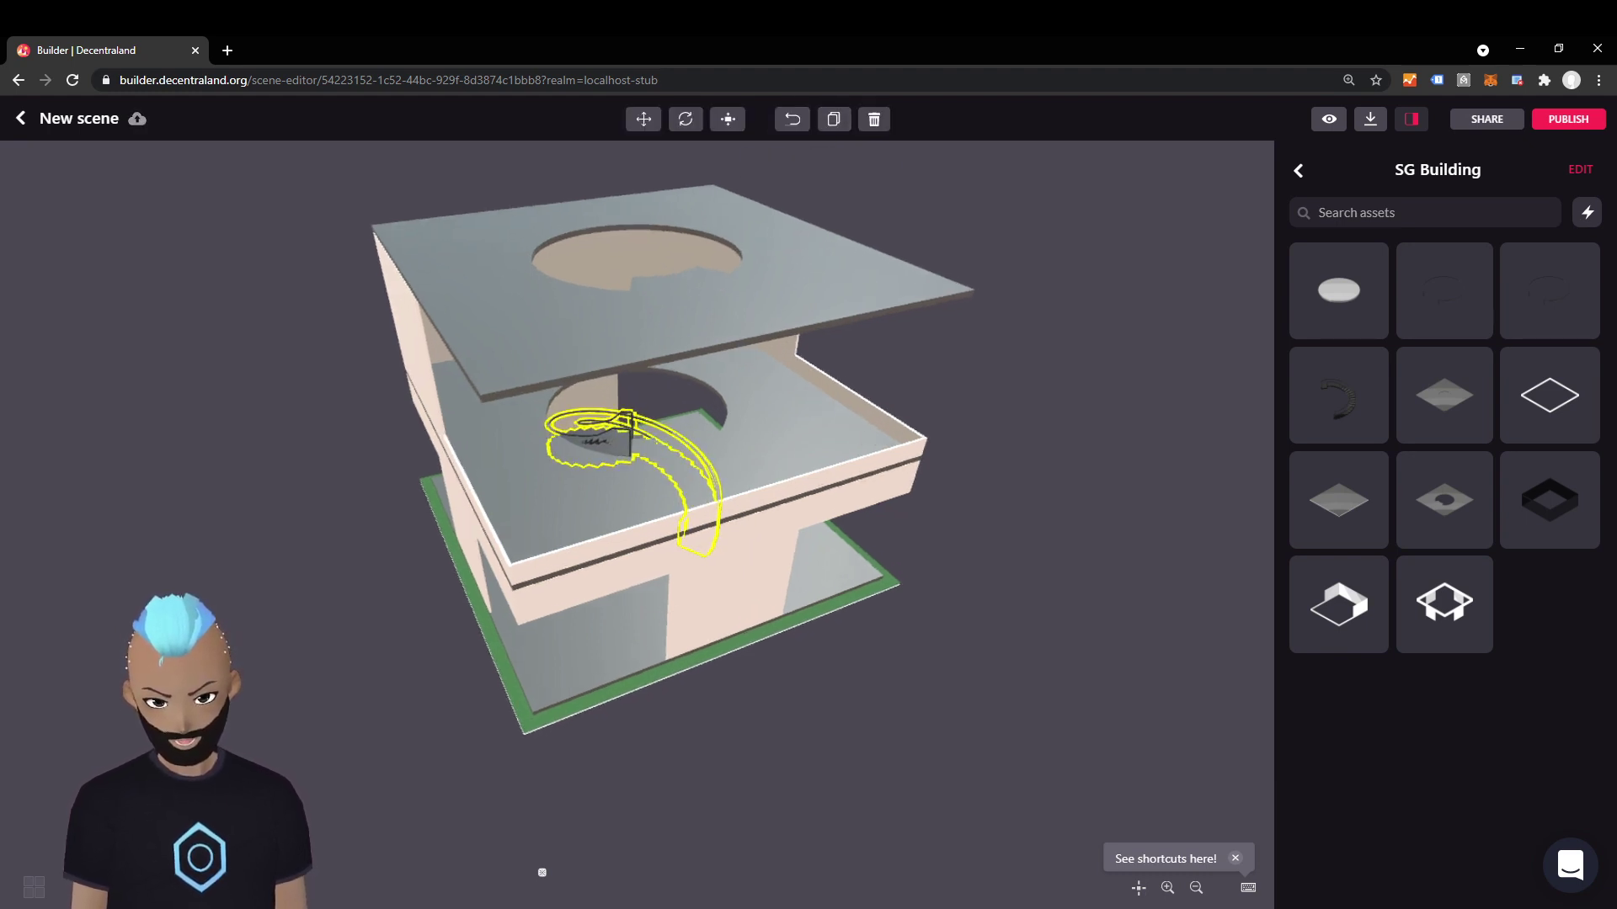
pyautogui.click(644, 119)
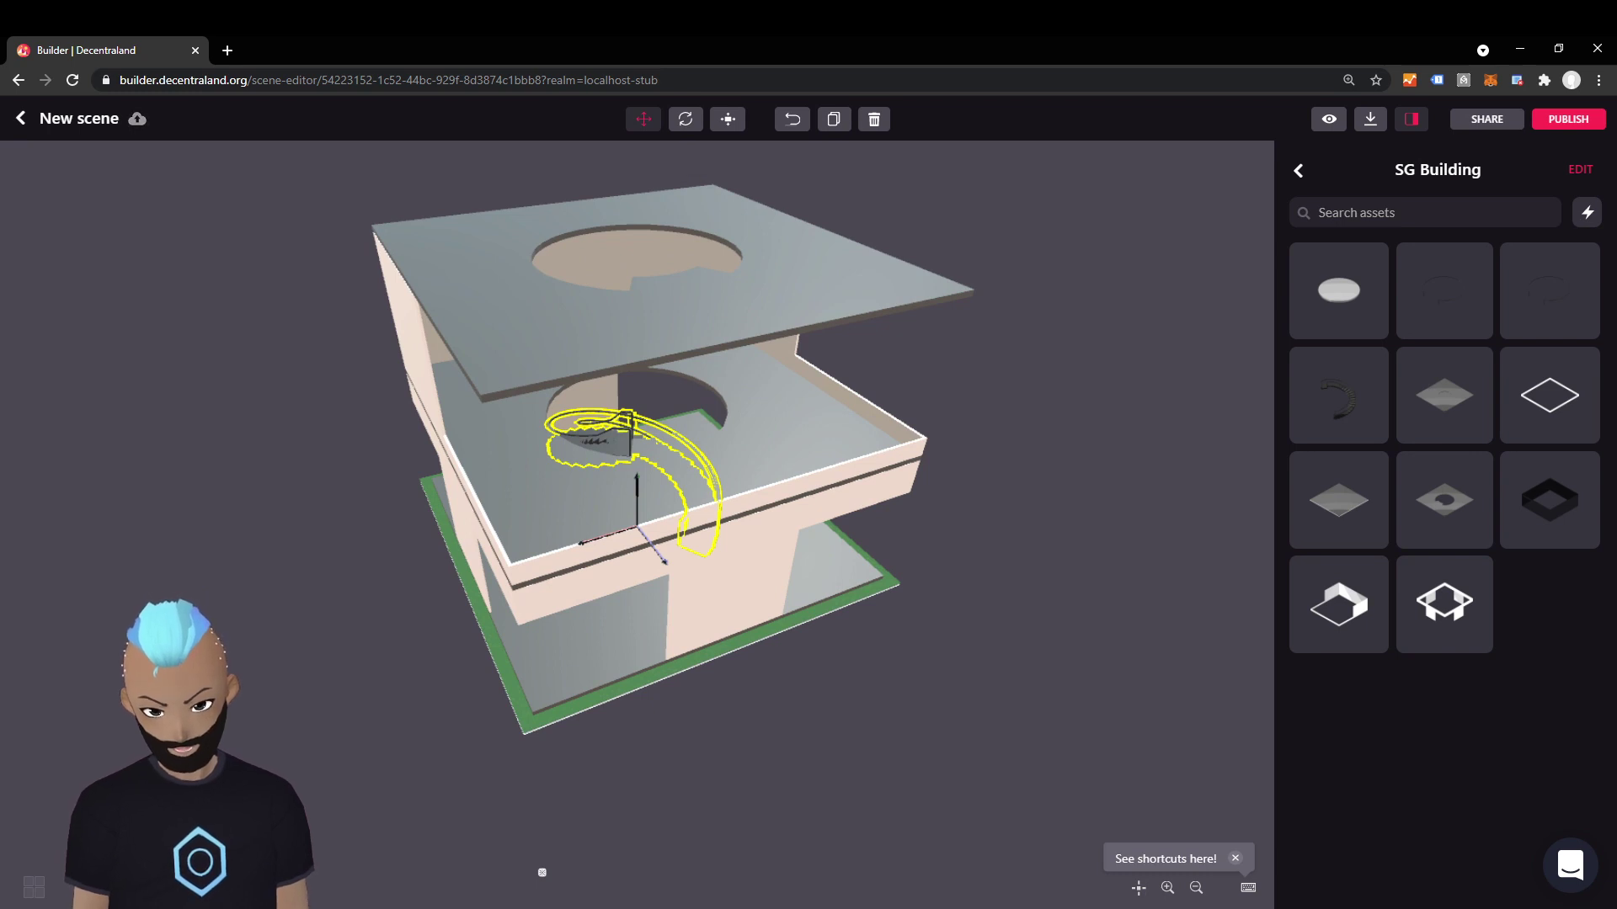
pyautogui.moveTo(637, 486); pyautogui.dragTo(636, 358)
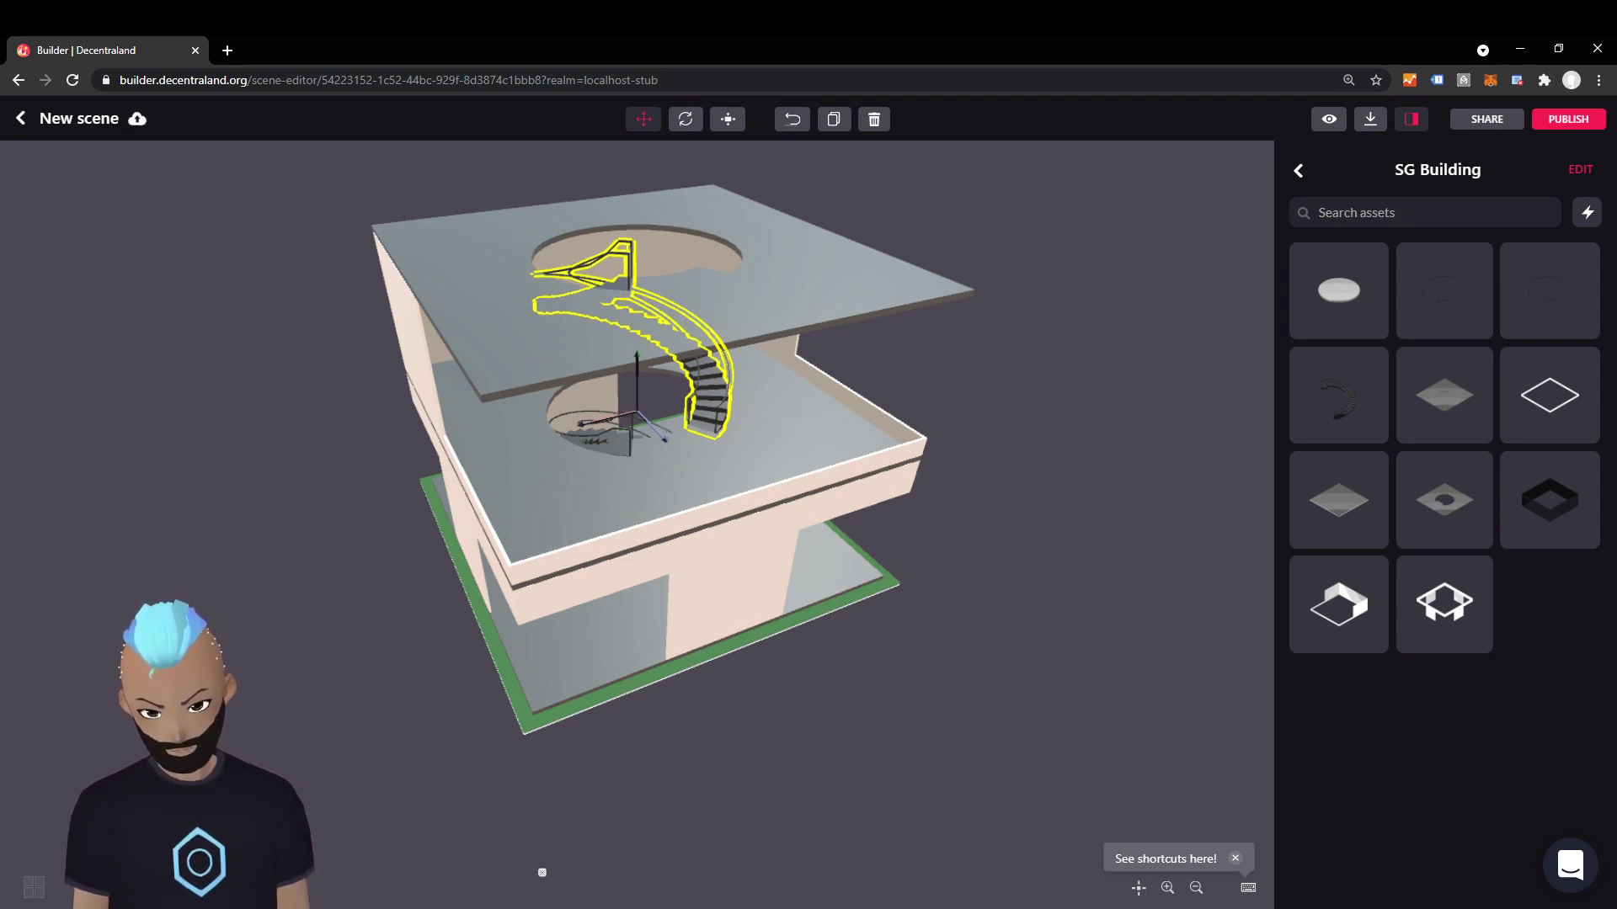
pyautogui.press('Escape')
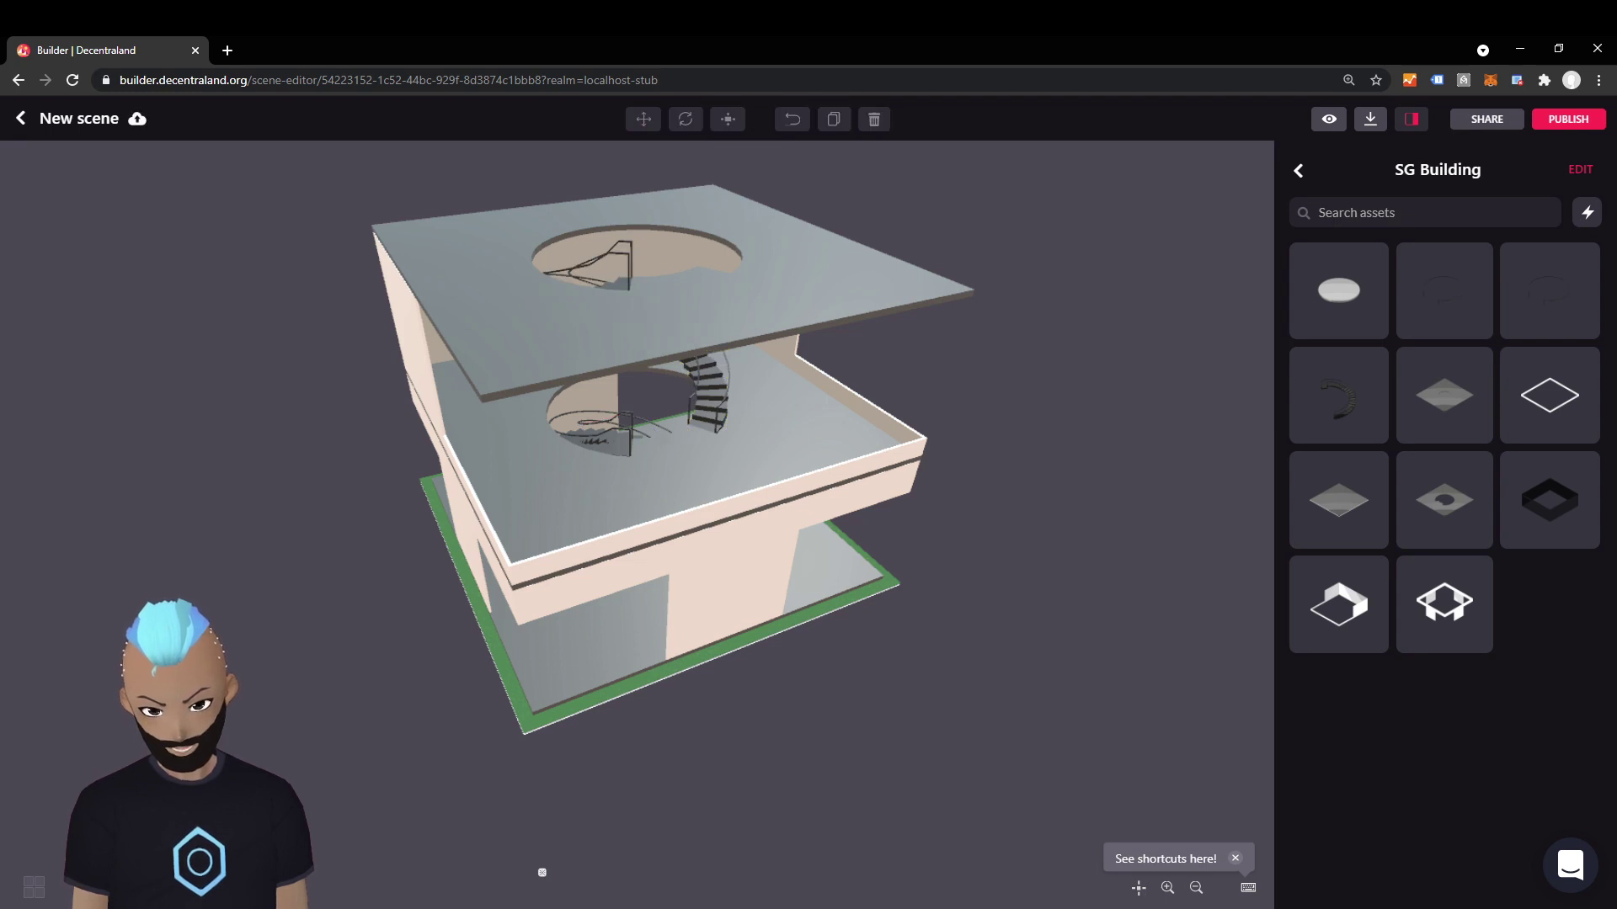
# - Add the SG 4 Full Glass Light Black walls and raise them onto the upper slab as the third storey
pyautogui.moveTo(637, 522)
pyautogui.mouseDown()
pyautogui.moveTo(708, 494)
pyautogui.moveTo(640, 463)
pyautogui.moveTo(652, 453)
pyautogui.moveTo(721, 510)
pyautogui.moveTo(730, 554)
pyautogui.moveTo(706, 587)
pyautogui.moveTo(625, 544)
pyautogui.moveTo(726, 504)
pyautogui.moveTo(605, 488)
pyautogui.moveTo(640, 490)
pyautogui.moveTo(662, 555)
pyautogui.mouseUp()
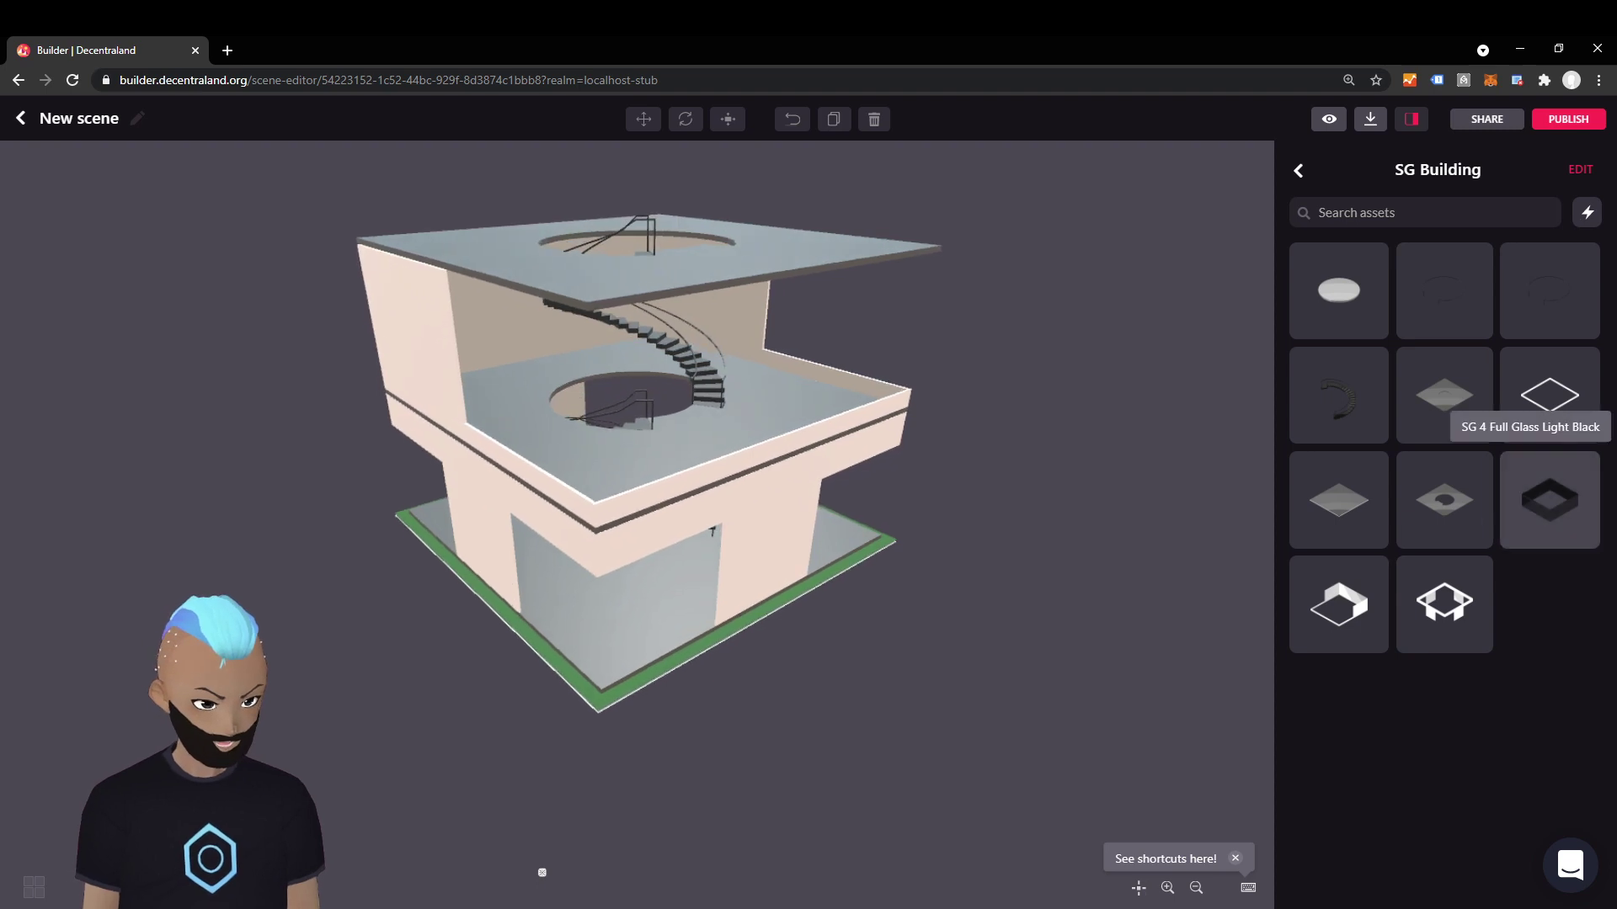
pyautogui.click(1549, 500)
pyautogui.click(1549, 500)
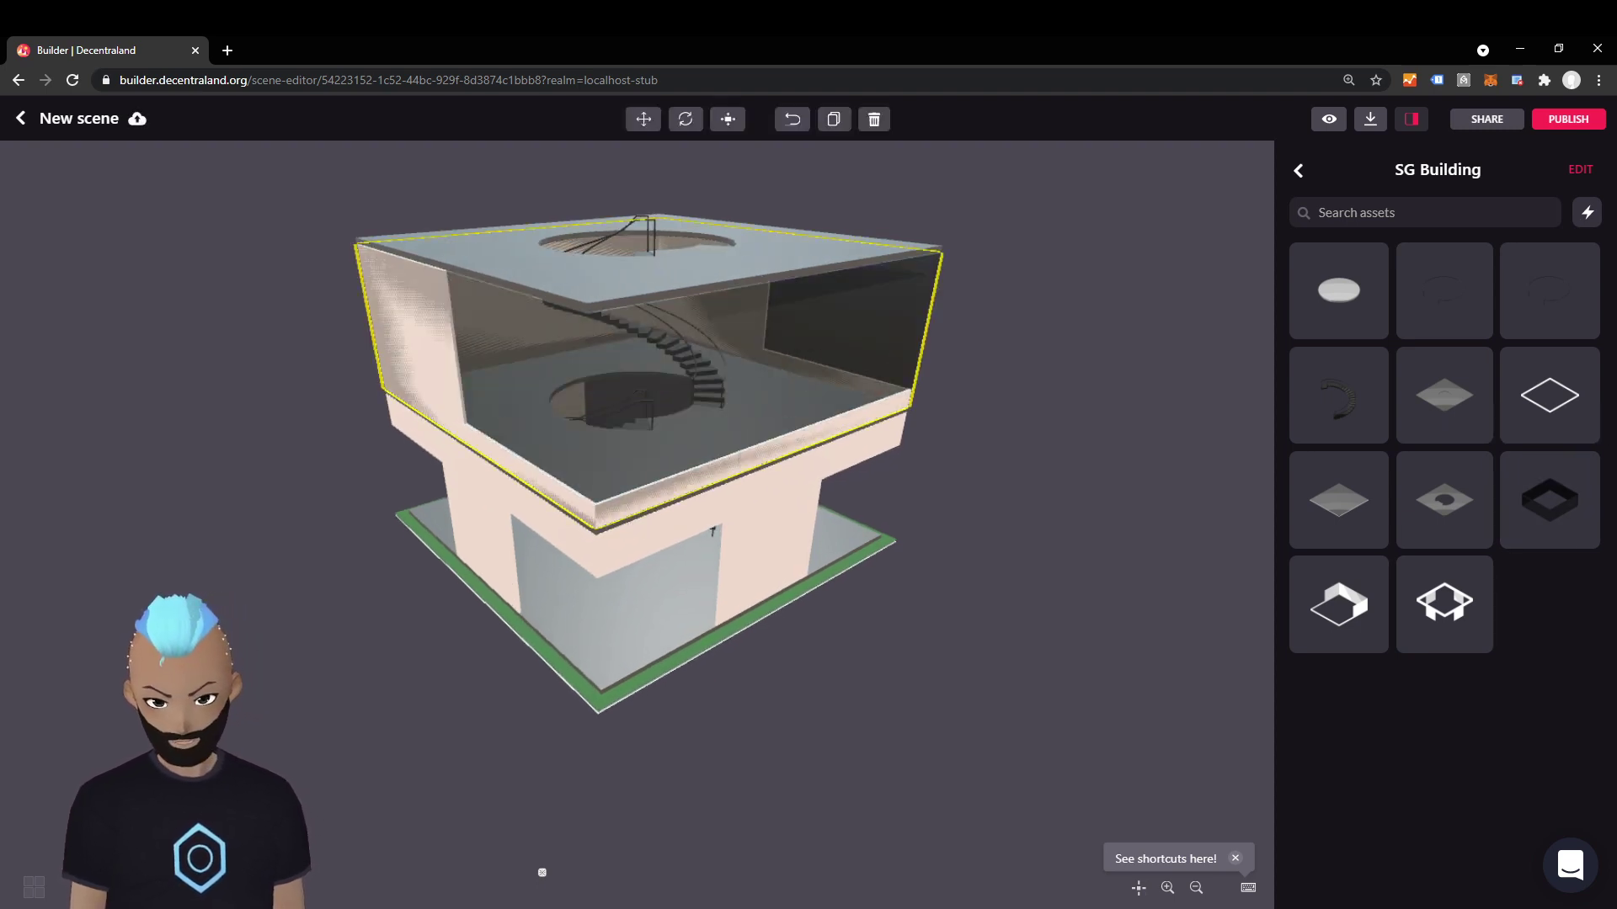
pyautogui.click(643, 118)
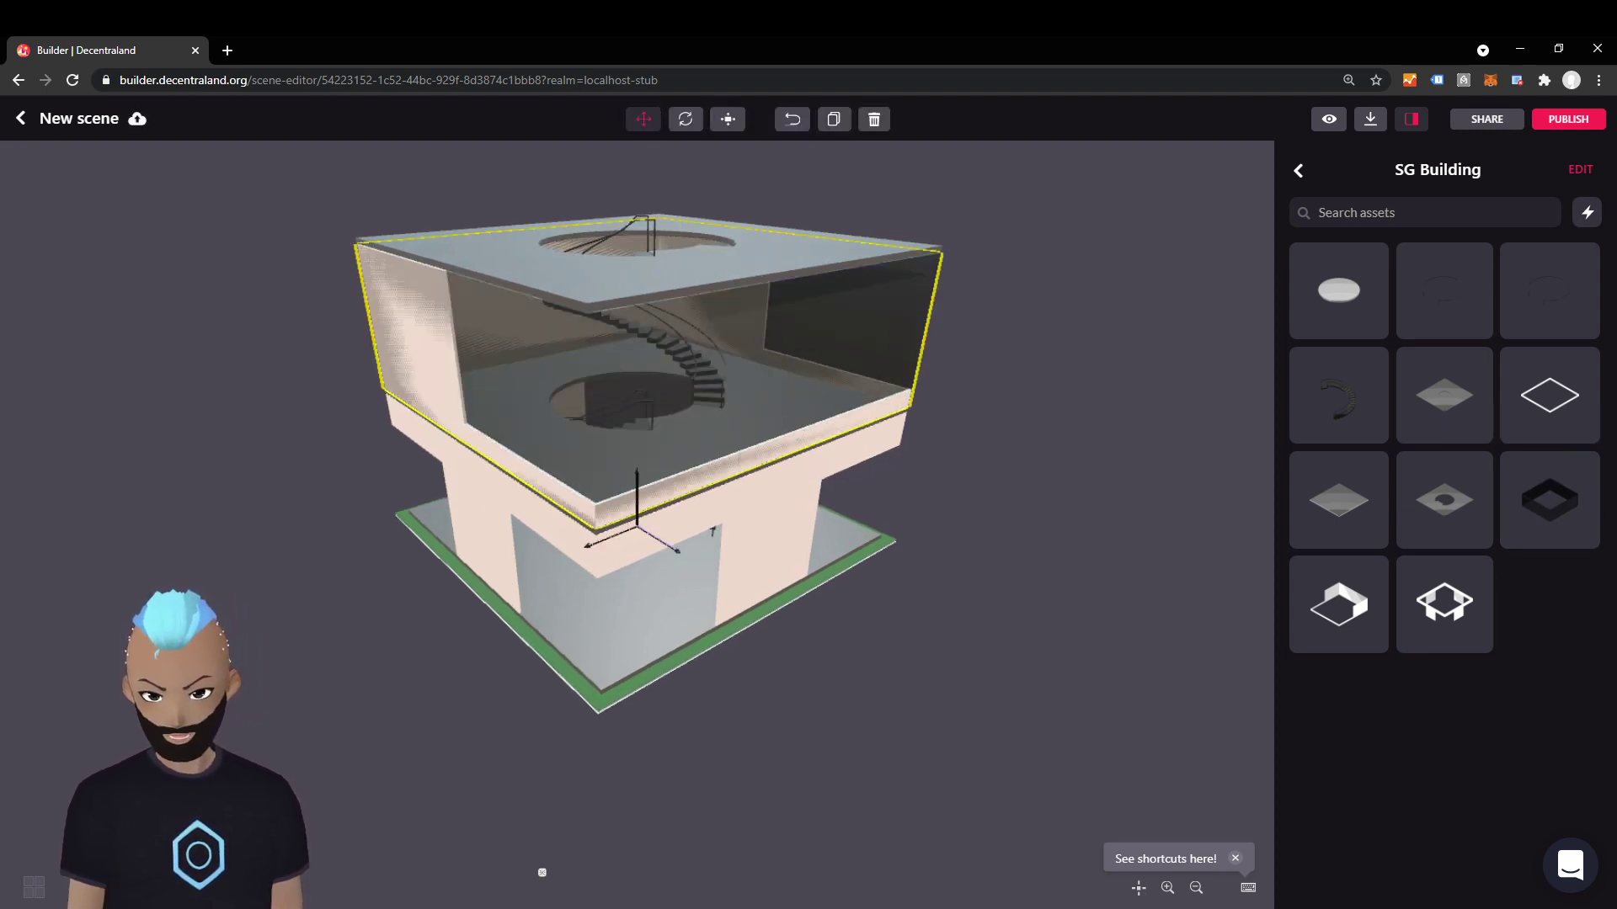
pyautogui.moveTo(637, 482); pyautogui.dragTo(637, 356)
pyautogui.press('Escape')
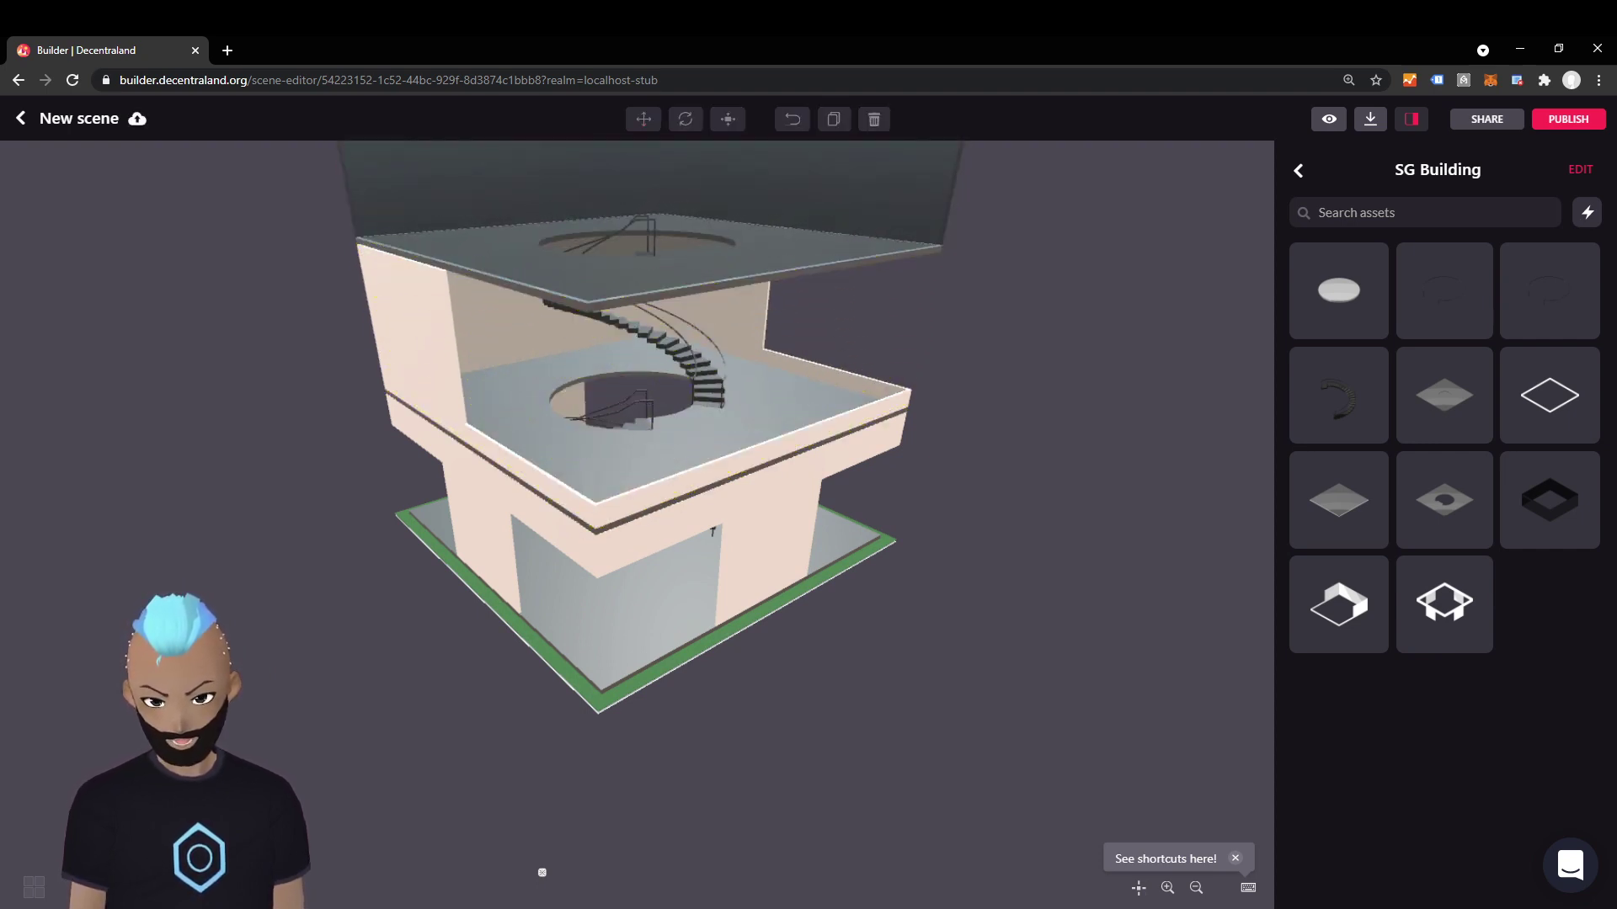
pyautogui.scroll(-2, 636, 505)
pyautogui.scroll(-3, 637, 505)
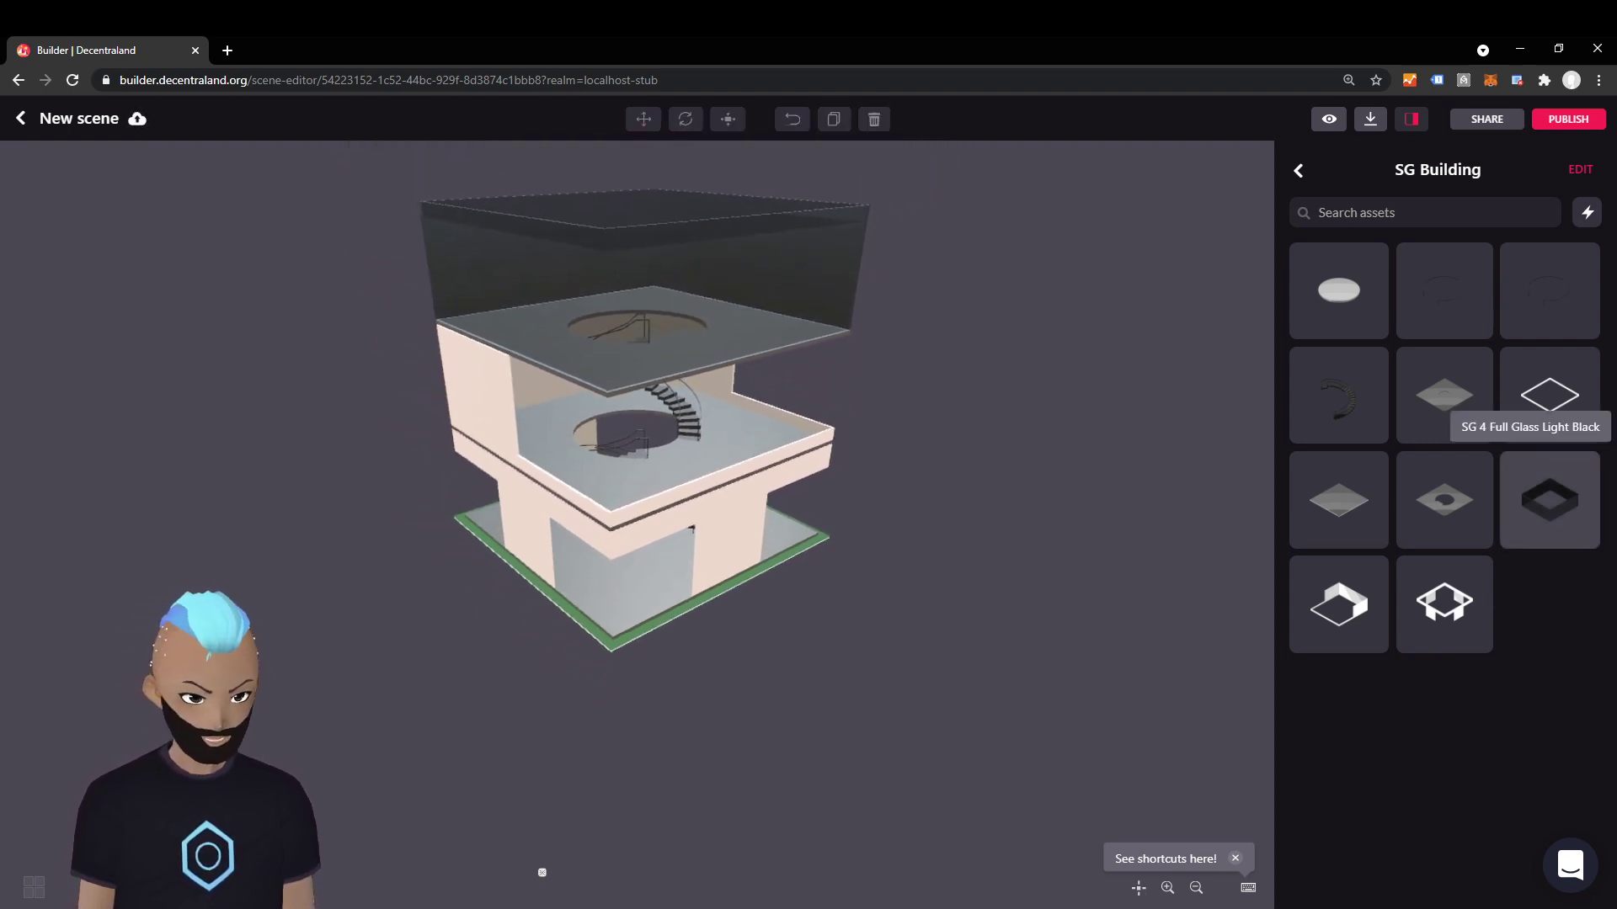
# - Add the SG 11 Gray slab and raise it to the top of the glass walls as the roof
pyautogui.moveTo(637, 505)
pyautogui.mouseDown()
pyautogui.moveTo(630, 530)
pyautogui.moveTo(593, 547)
pyautogui.mouseUp()
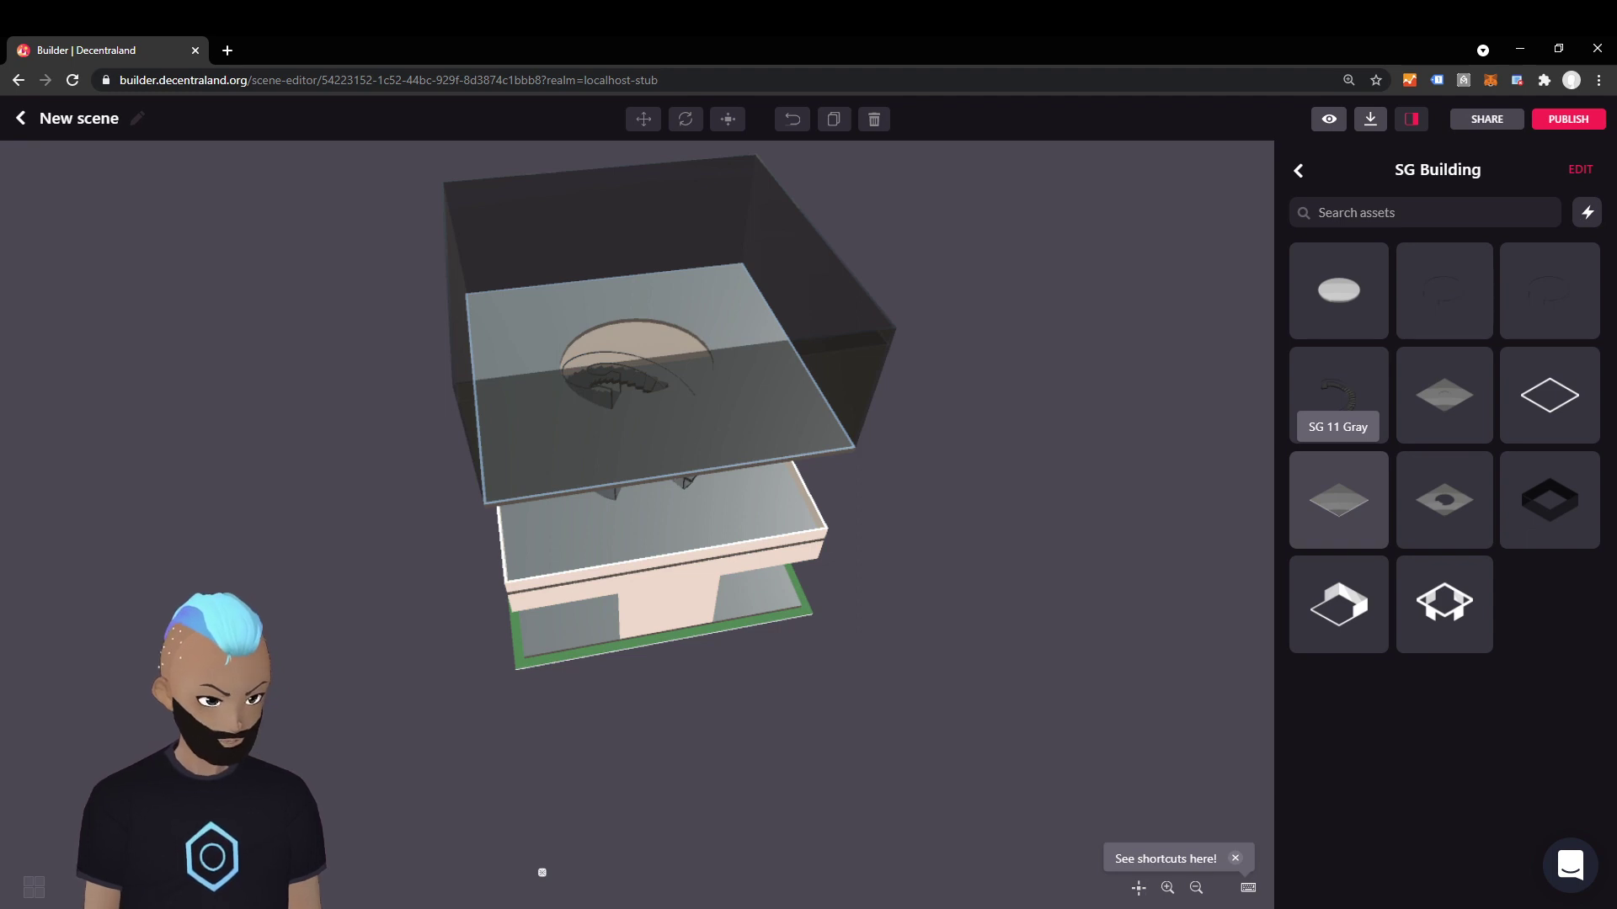
pyautogui.click(1339, 501)
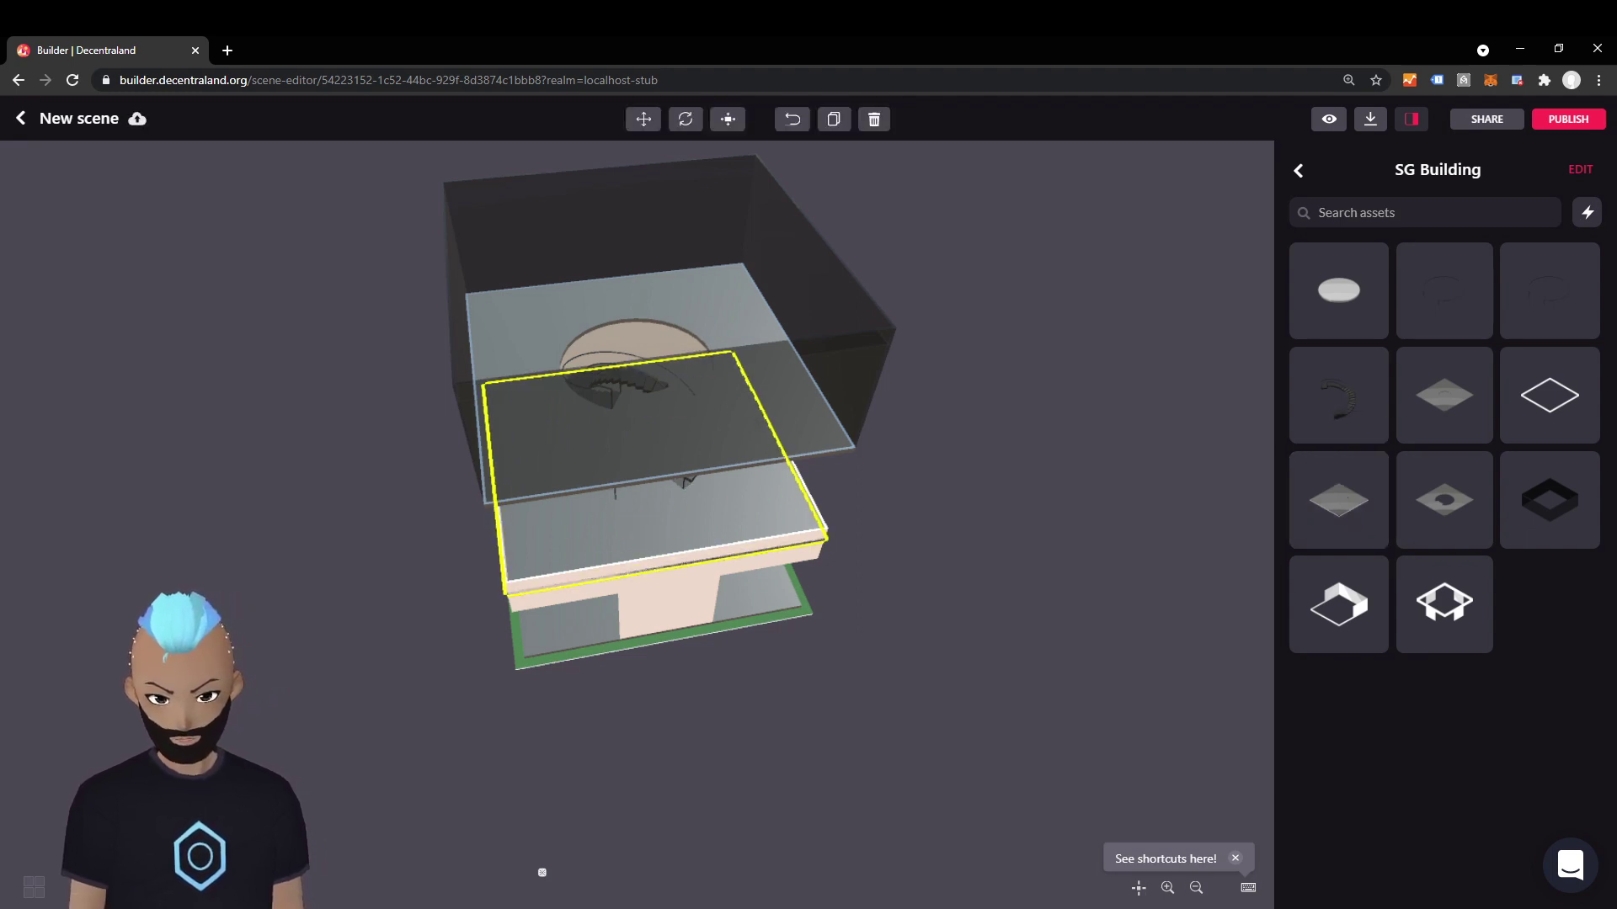
pyautogui.moveTo(636, 522); pyautogui.dragTo(741, 447)
pyautogui.click(643, 120)
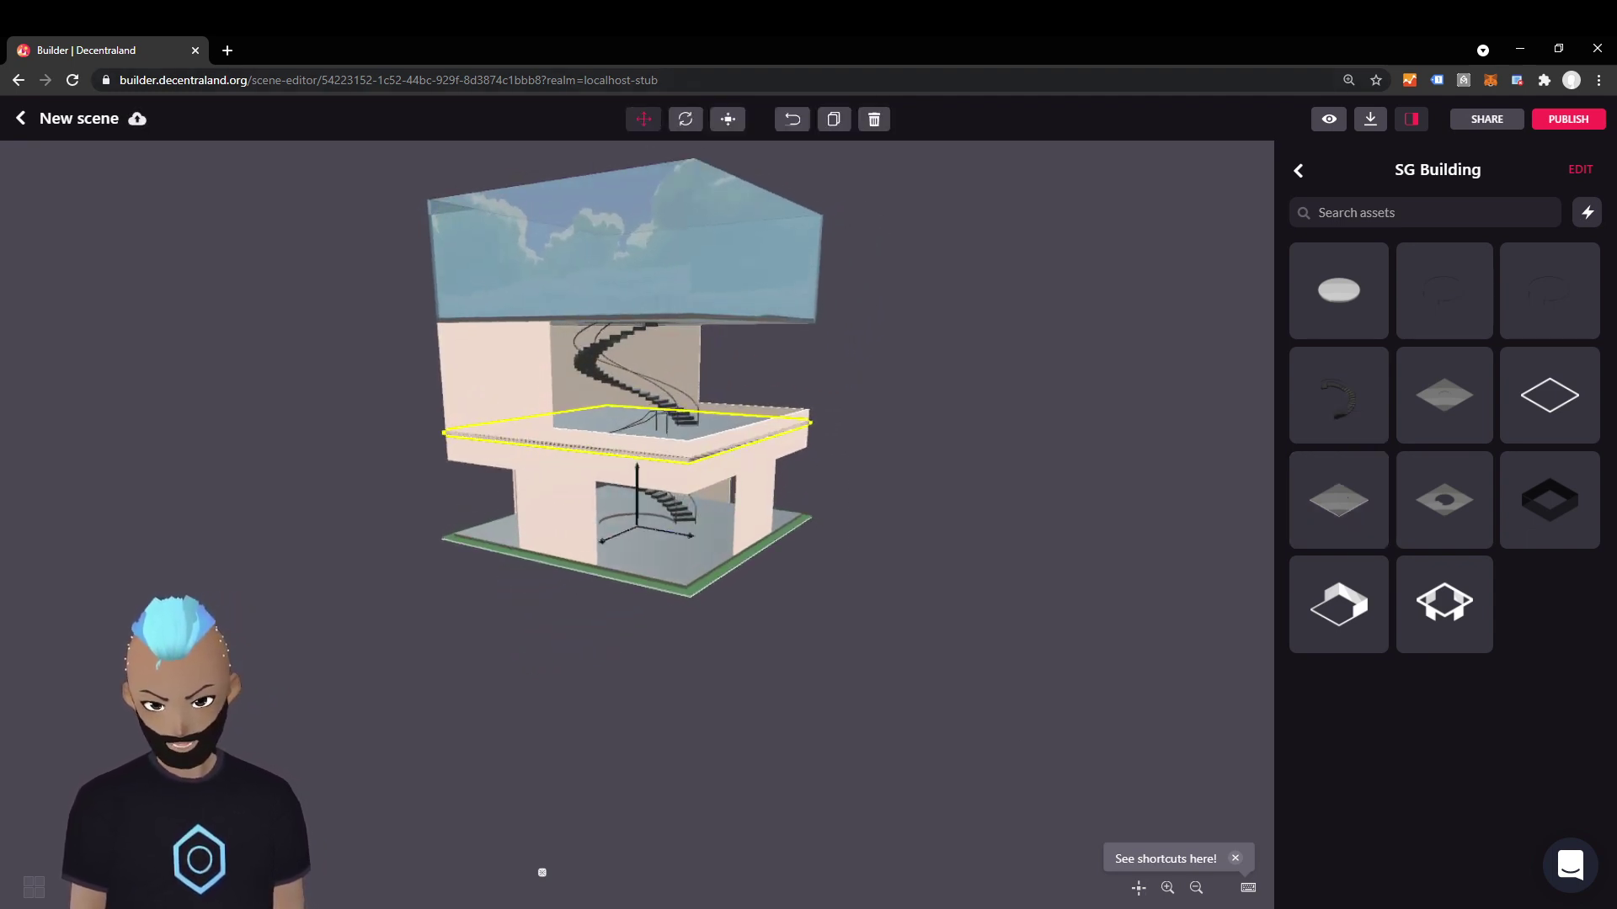
pyautogui.moveTo(808, 405); pyautogui.dragTo(761, 413)
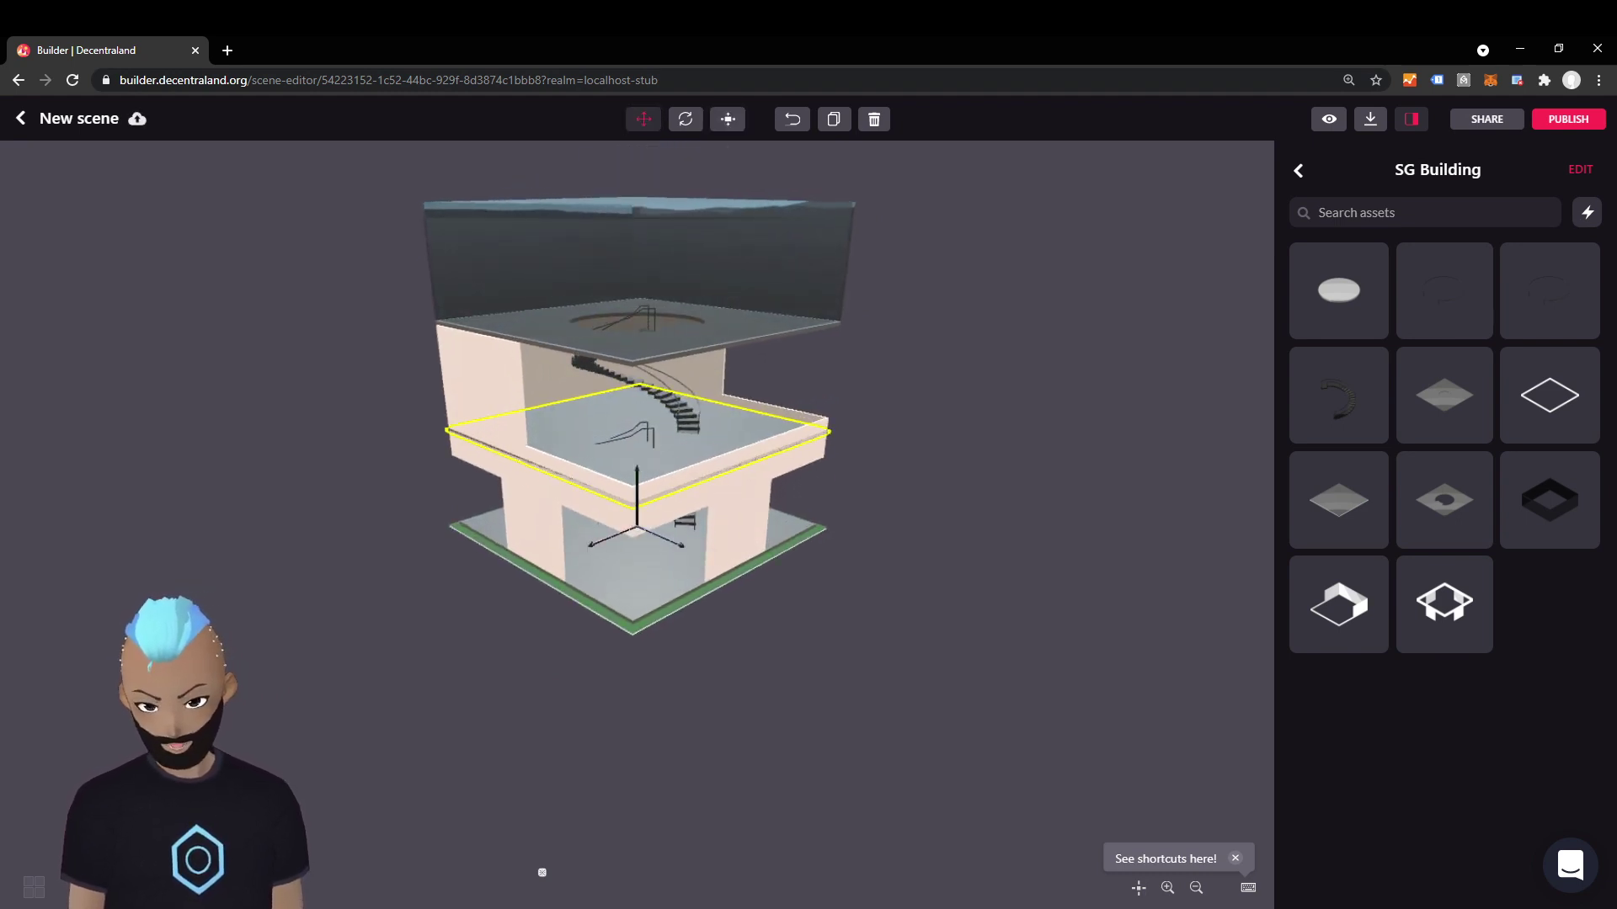
pyautogui.moveTo(637, 485); pyautogui.dragTo(637, 275)
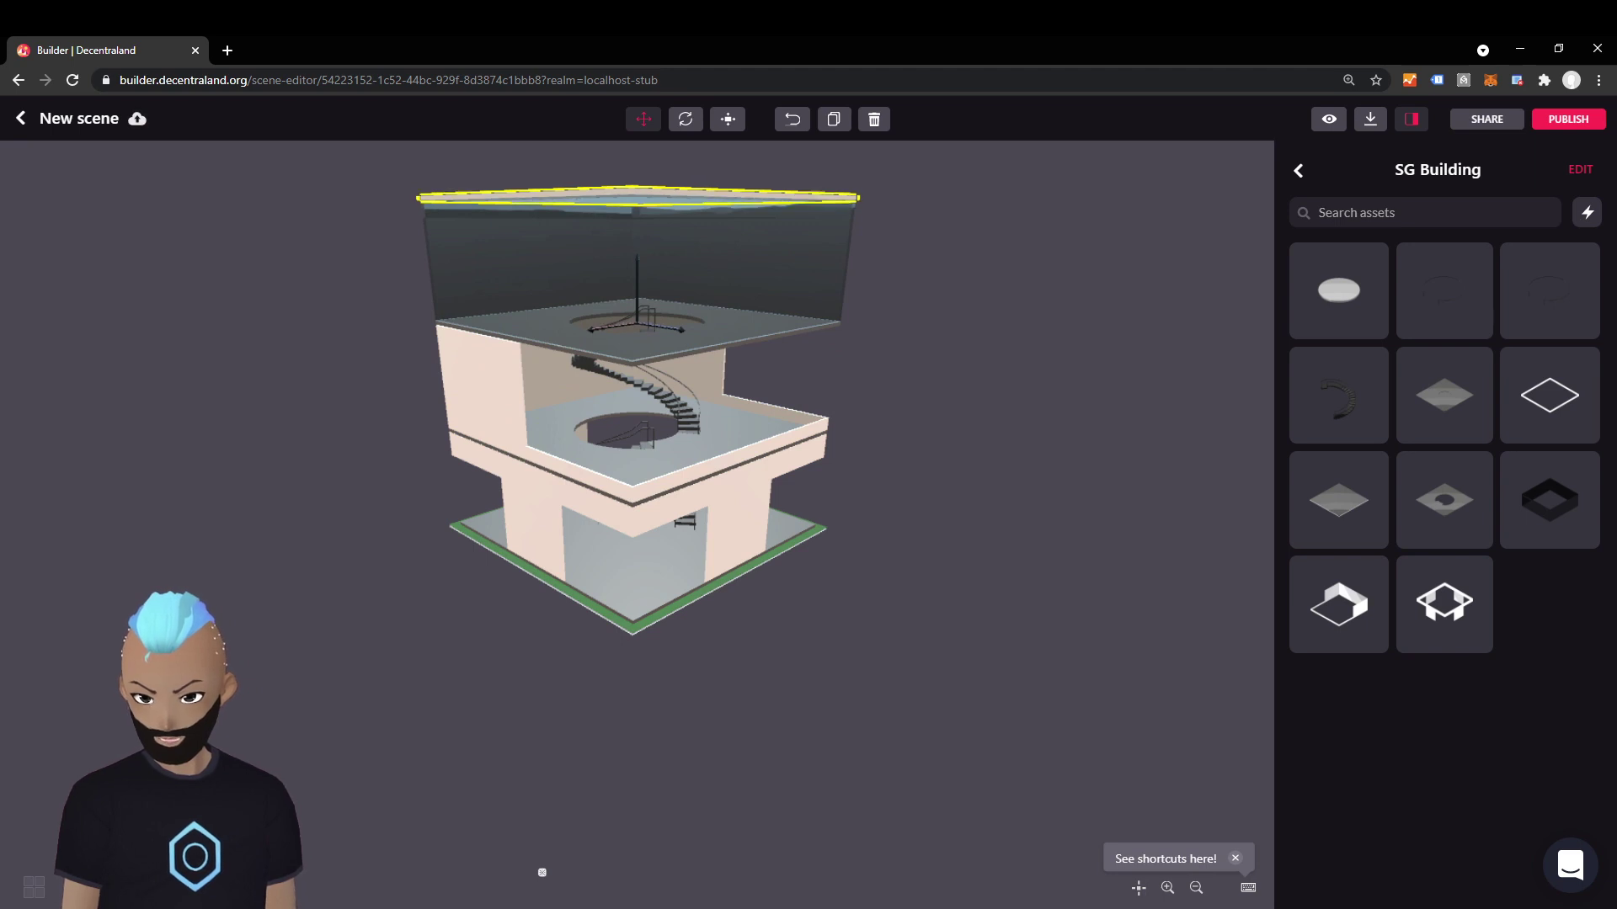
pyautogui.moveTo(885, 379); pyautogui.dragTo(1026, 365)
pyautogui.click(862, 392)
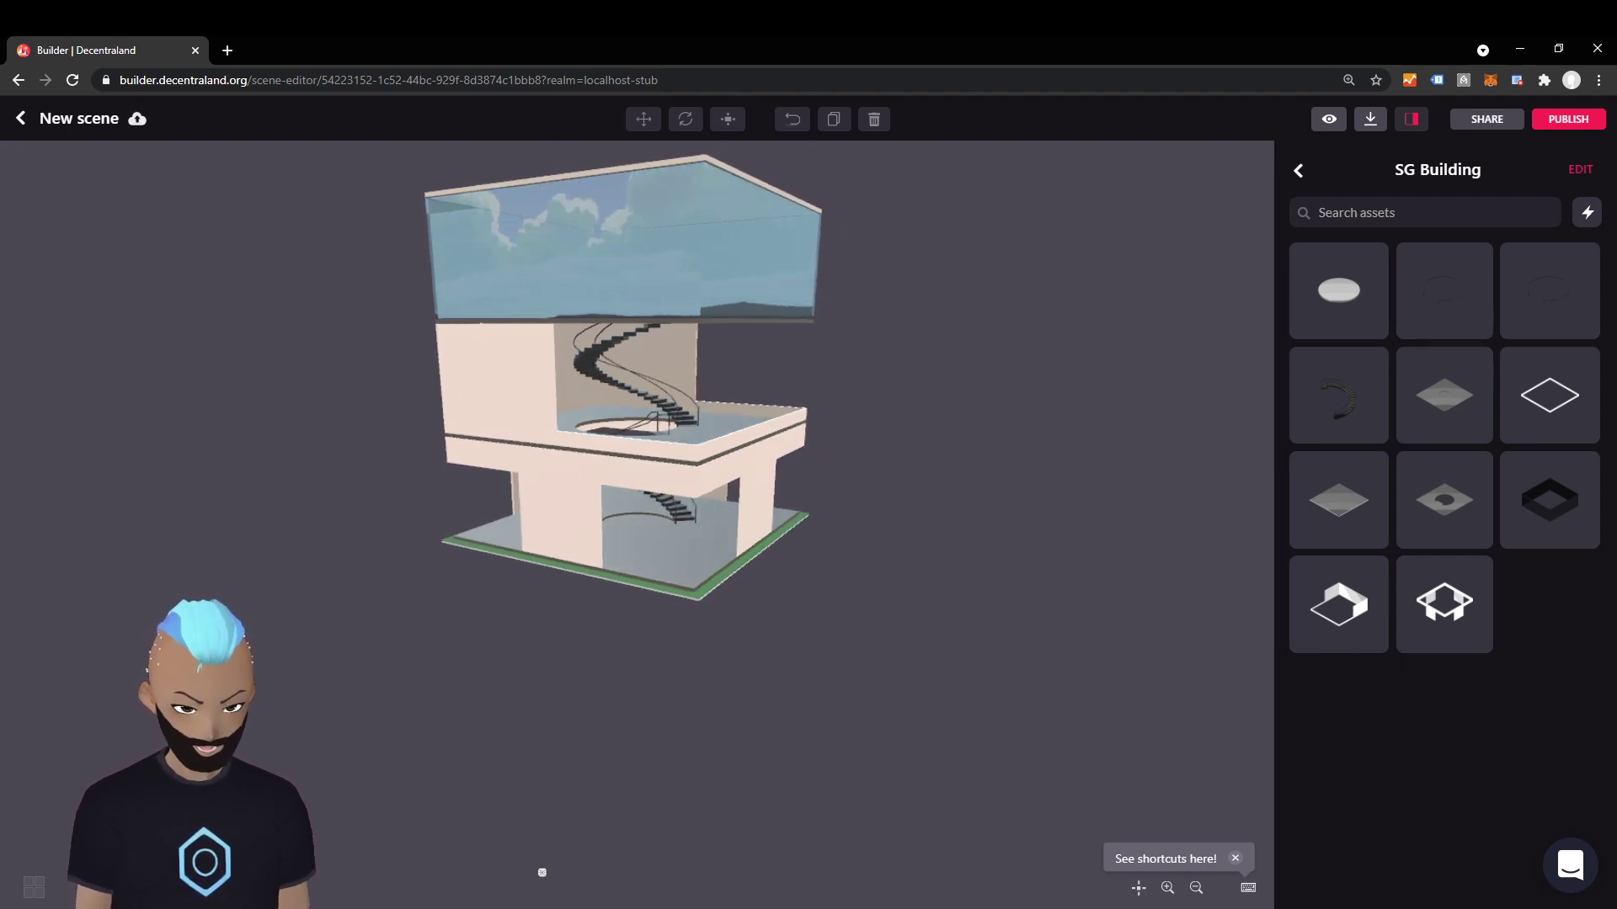
pyautogui.moveTo(1026, 365); pyautogui.dragTo(956, 400)
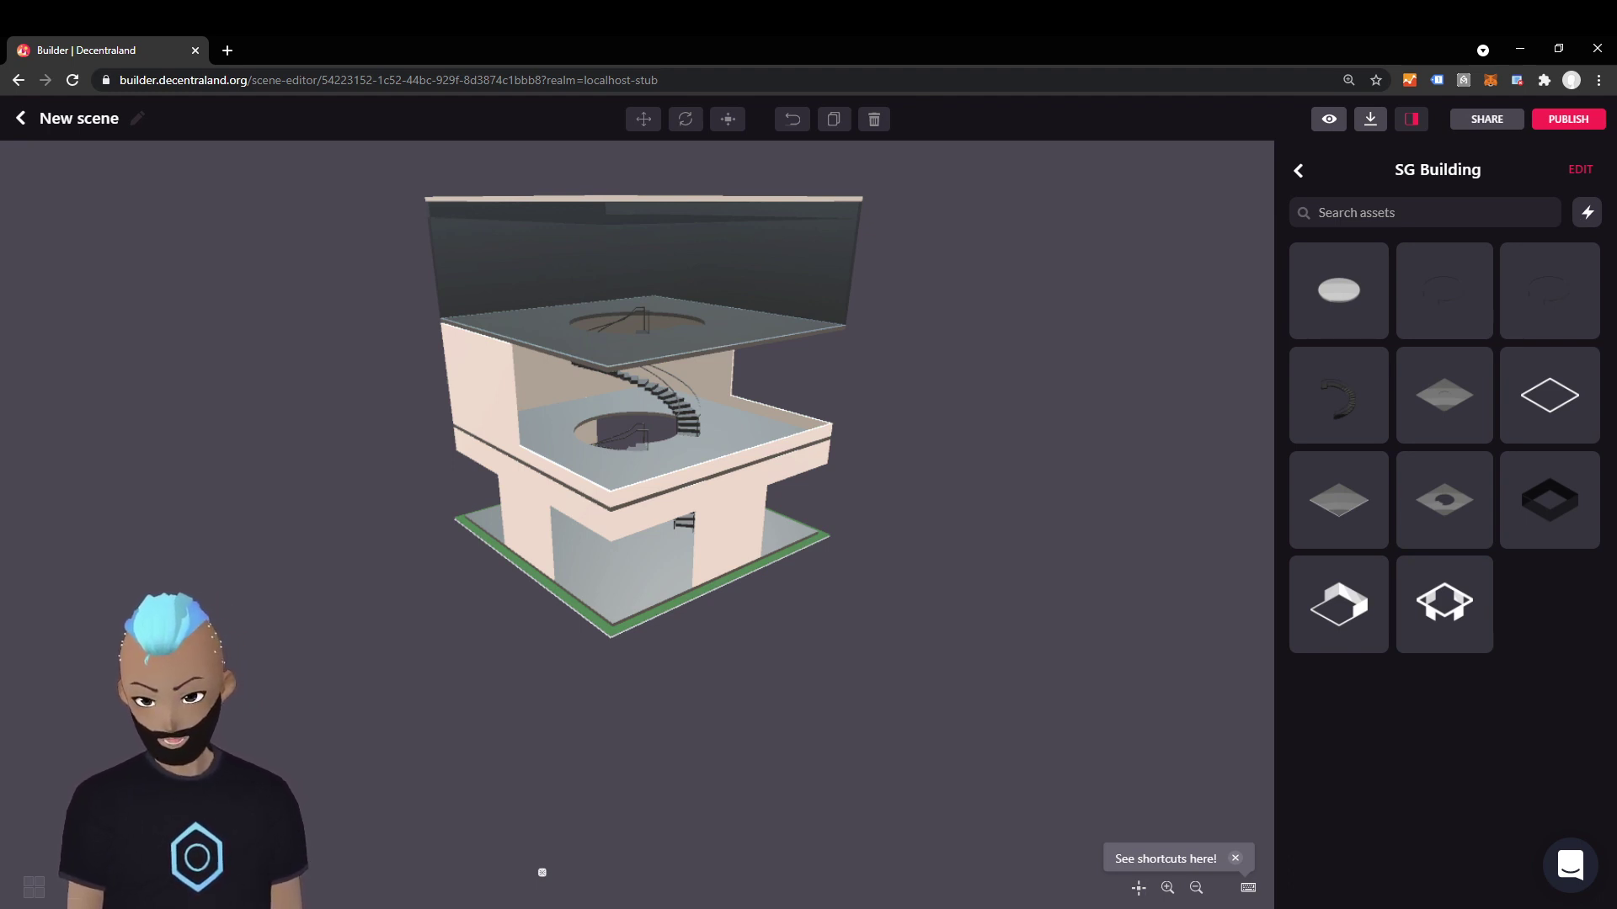
# - Check the scene's resource usage against the 1x1 land limits and examine the finished building from several sides
pyautogui.click(34, 887)
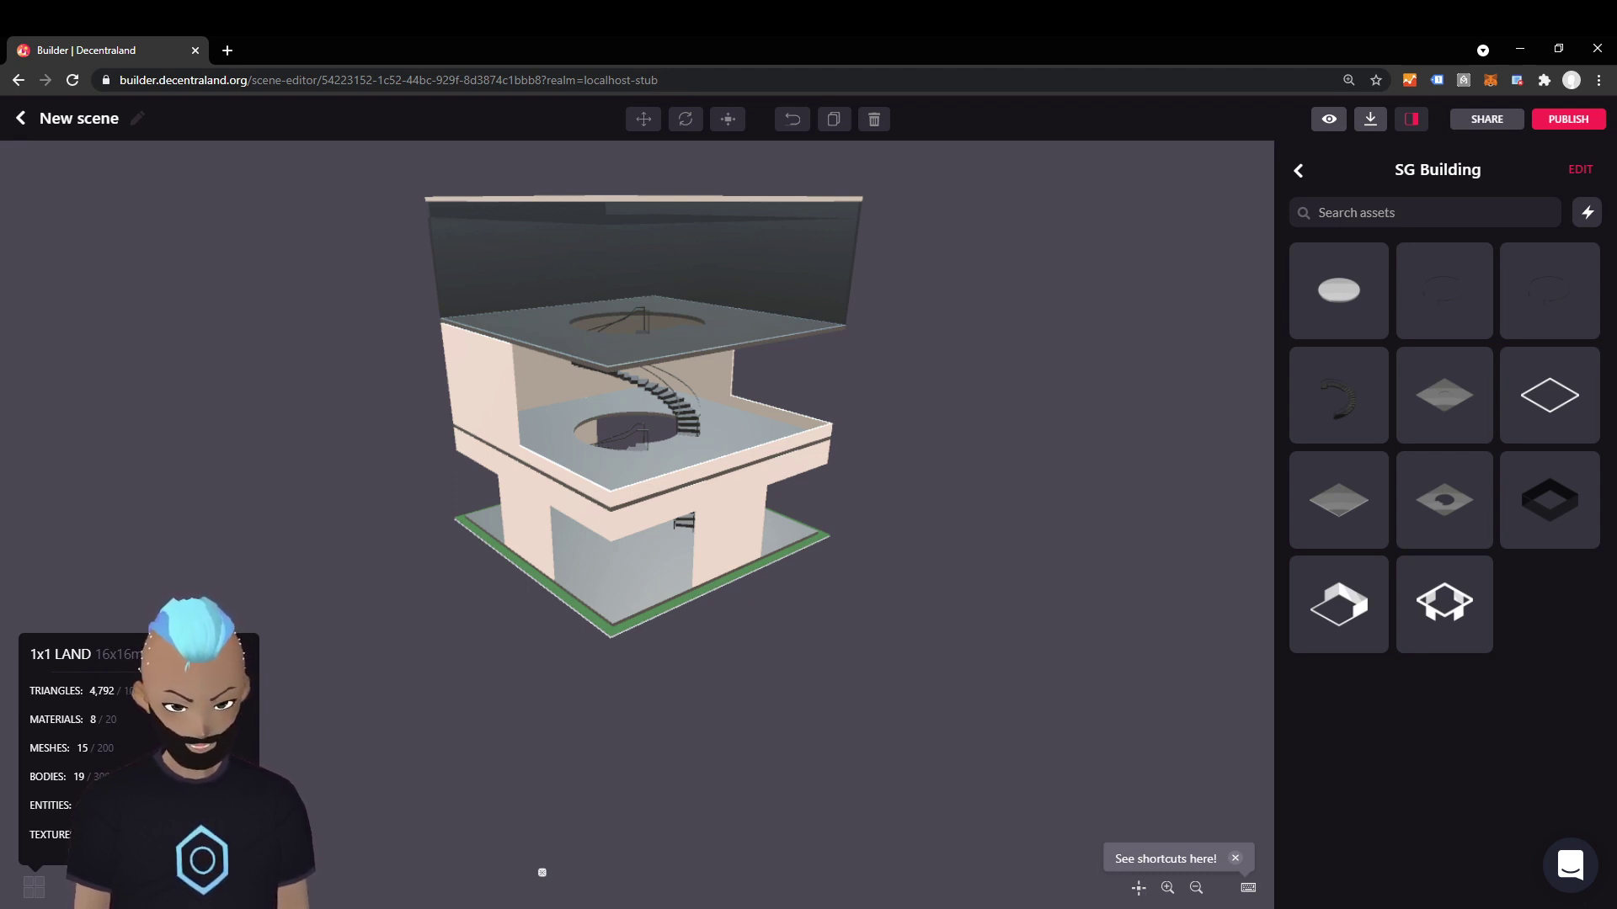
pyautogui.moveTo(543, 872); pyautogui.dragTo(542, 872)
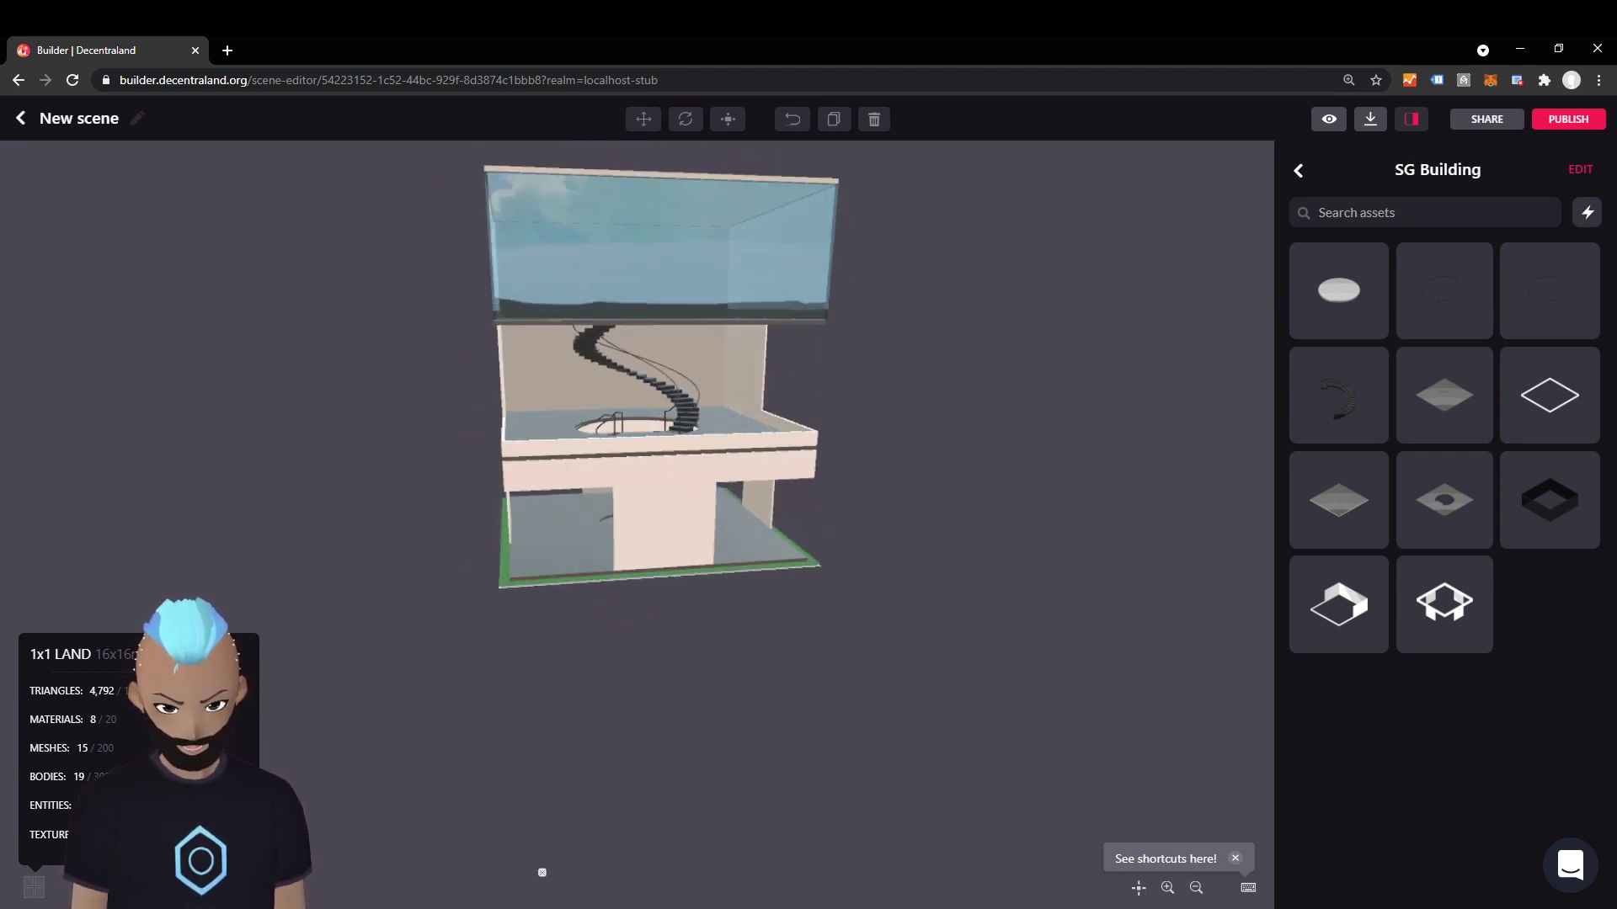
pyautogui.moveTo(541, 873); pyautogui.dragTo(542, 873)
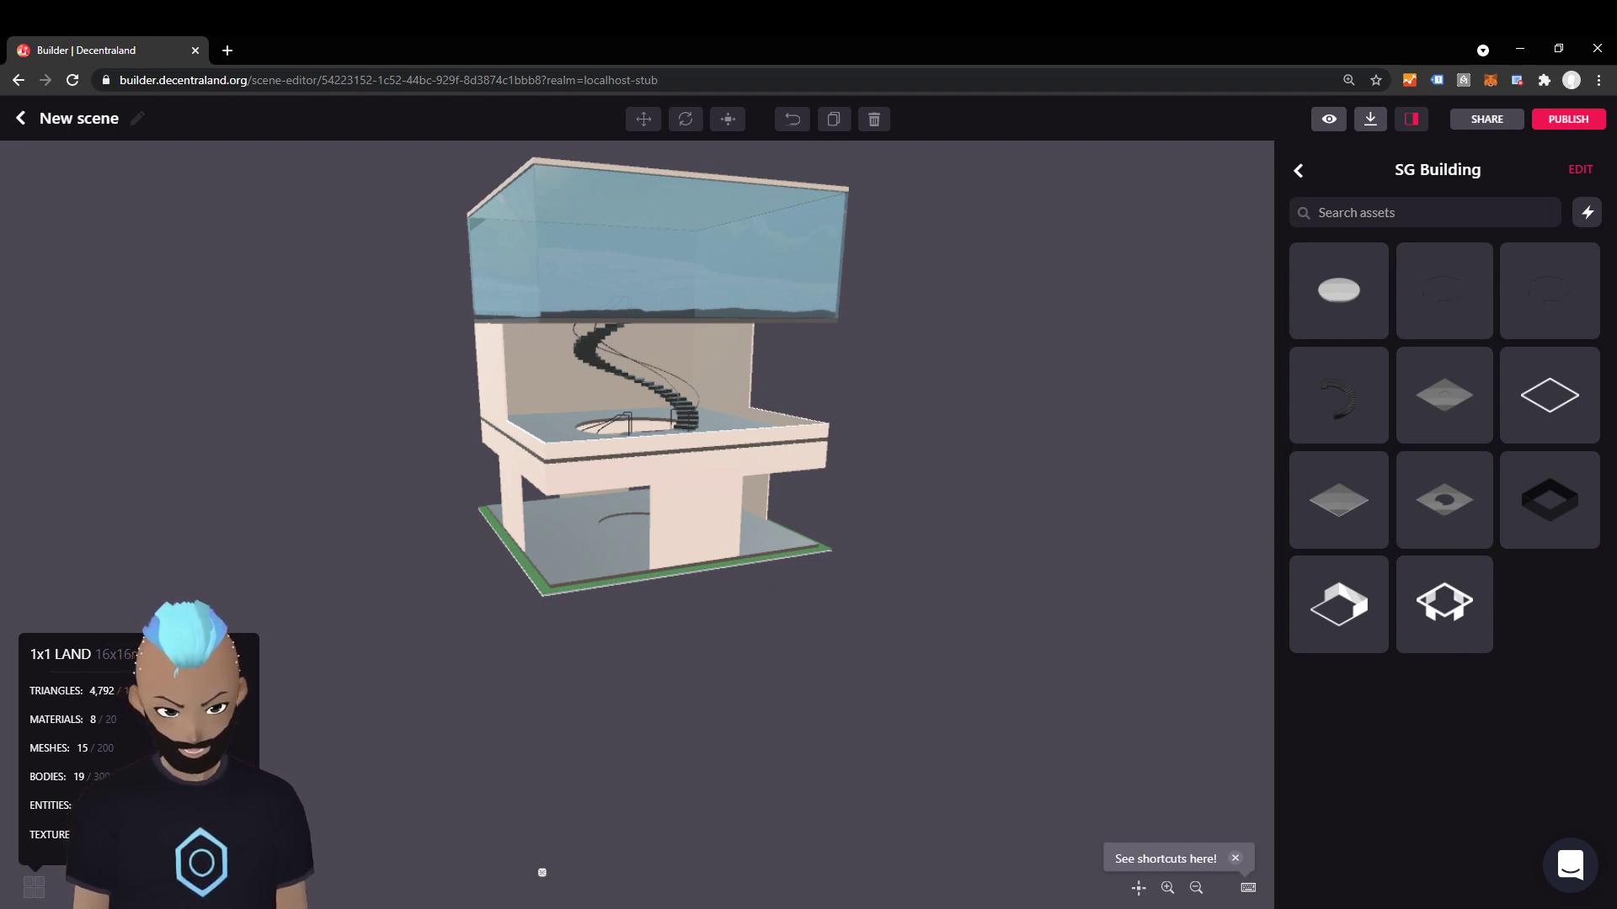
pyautogui.moveTo(541, 872); pyautogui.dragTo(541, 873)
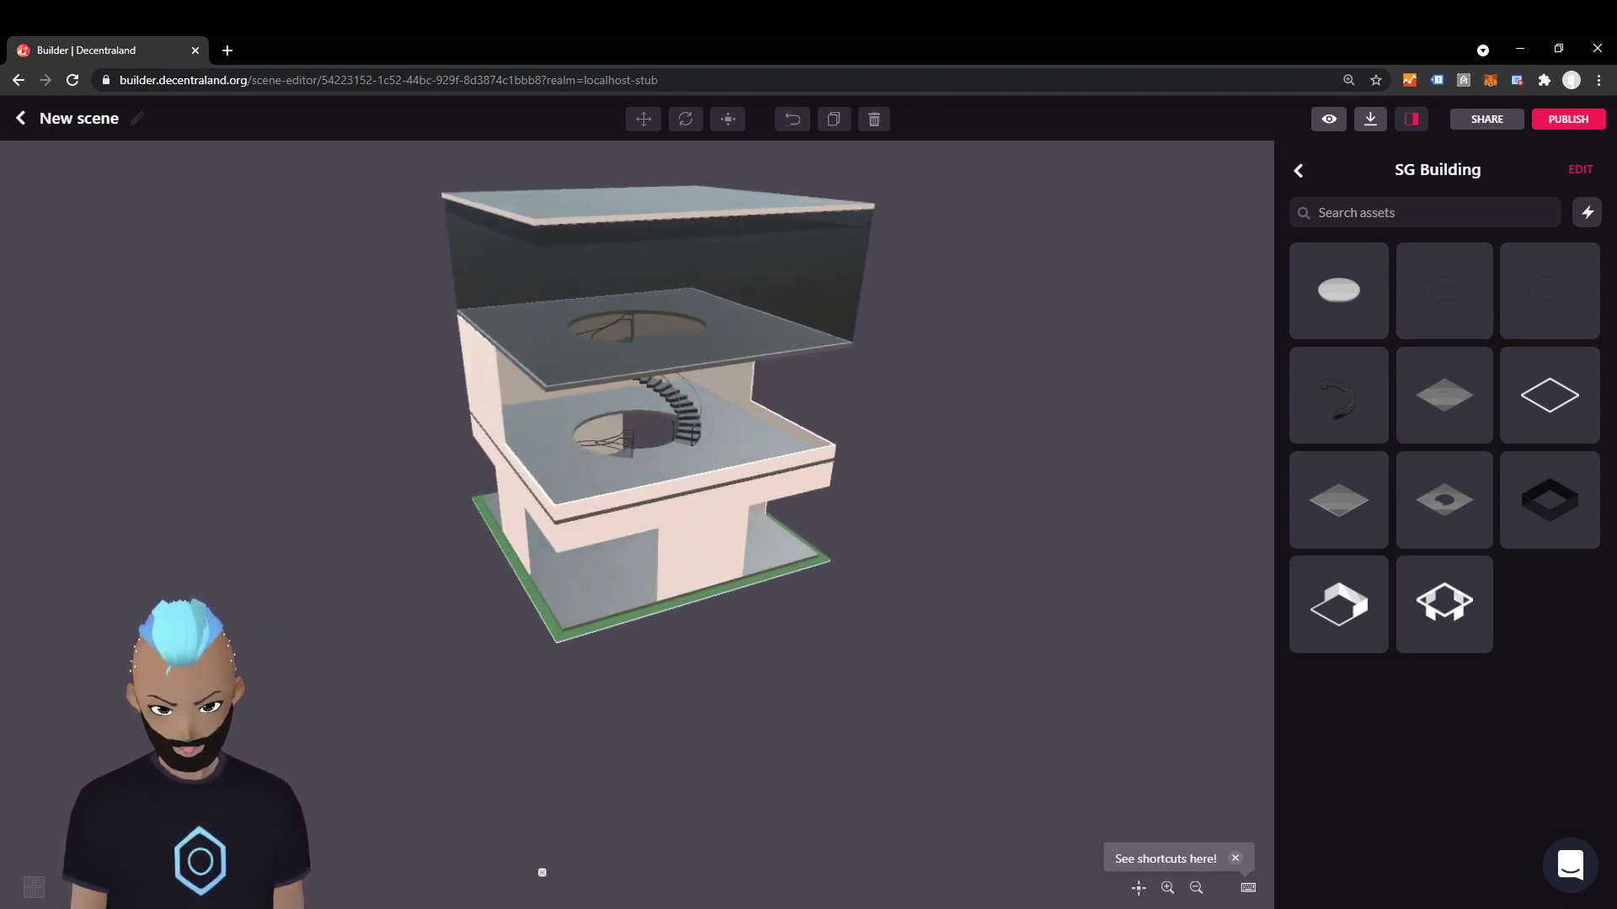